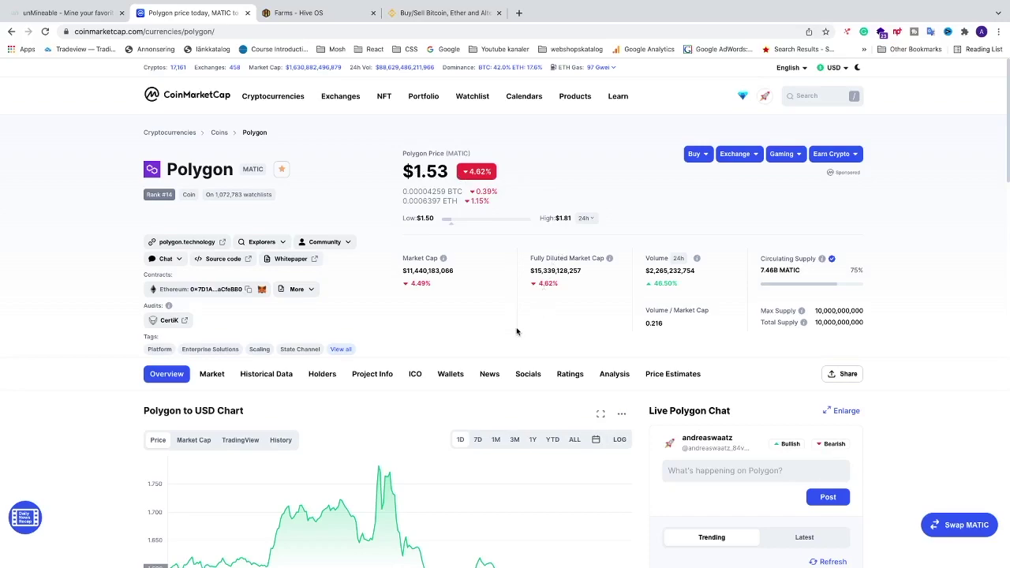
Look over the open Hive OS farms, unMineable coins, CoinMarketCap Polygon and Binance pages
left_click(312, 11)
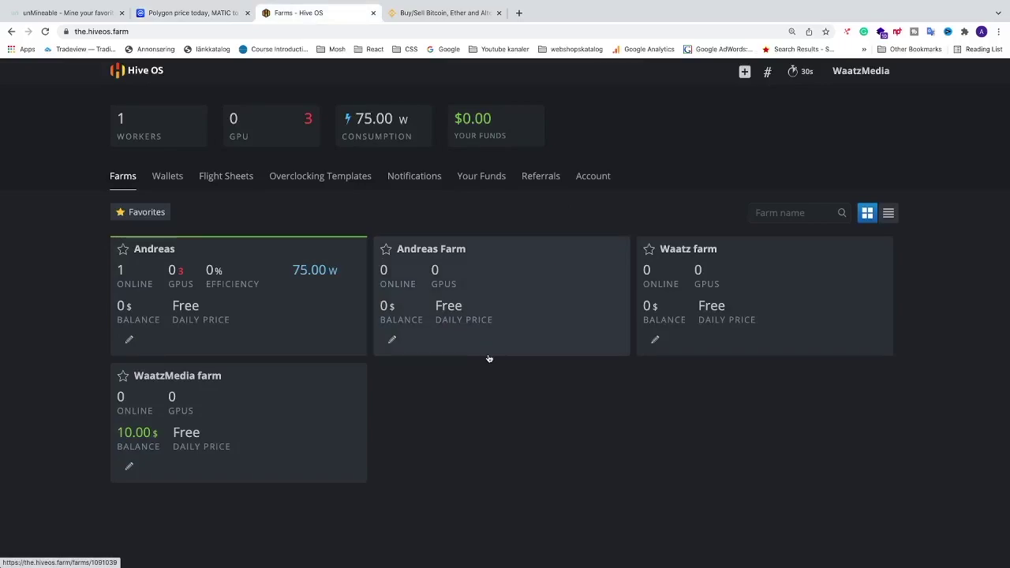
left_click(71, 13)
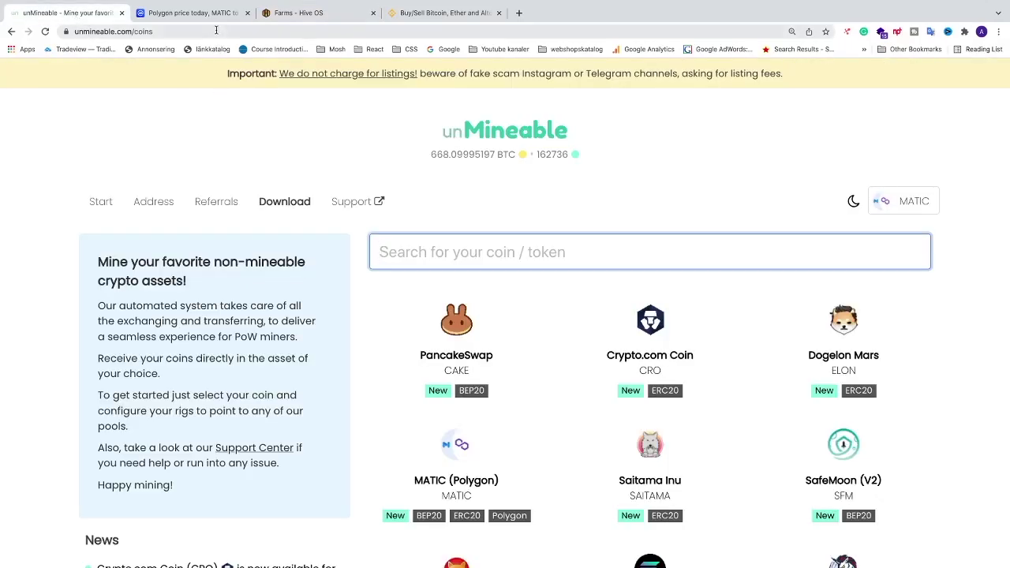
left_click(194, 12)
mouse_move(273, 95)
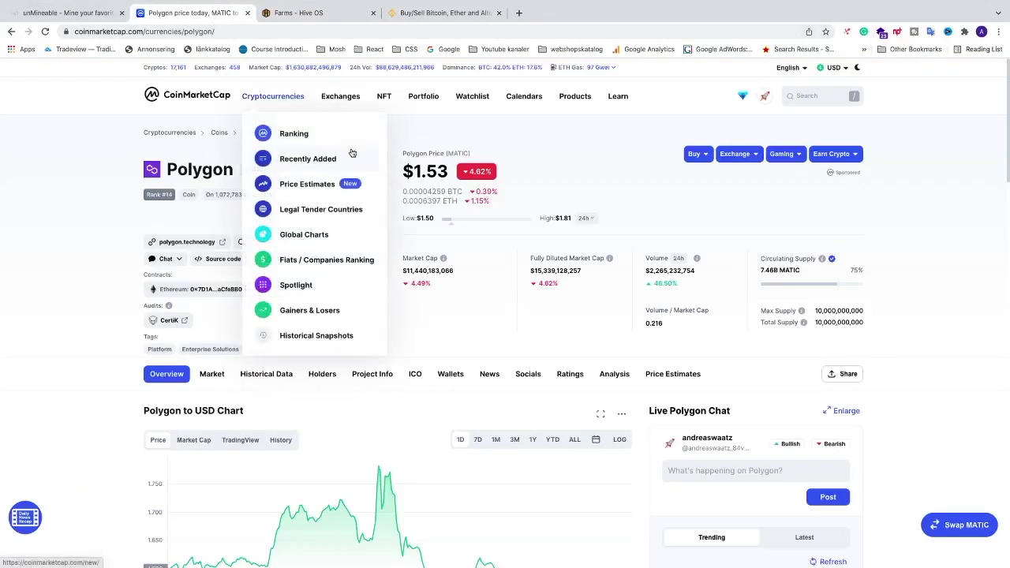
mouse_move(356, 239)
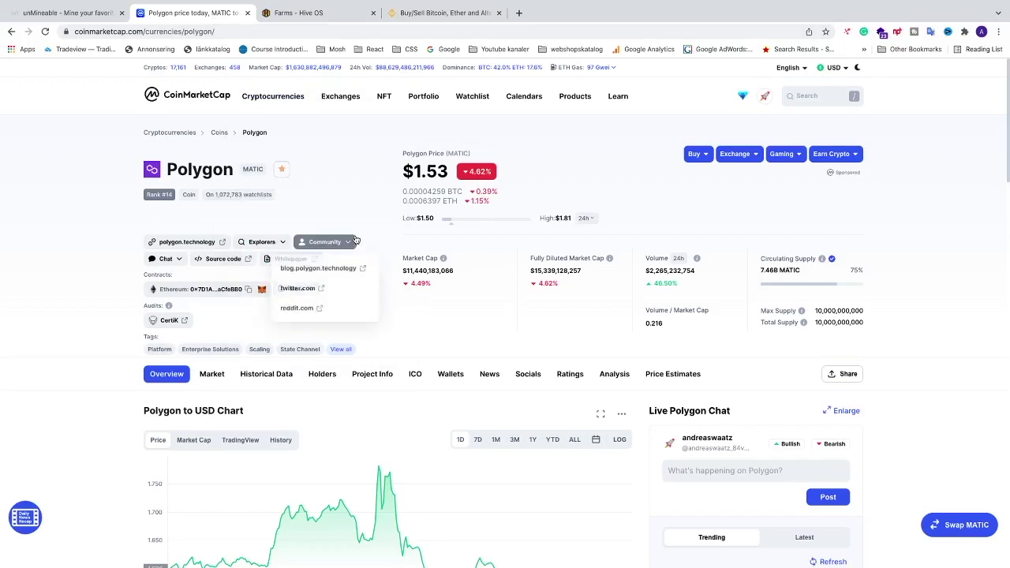
left_click(442, 12)
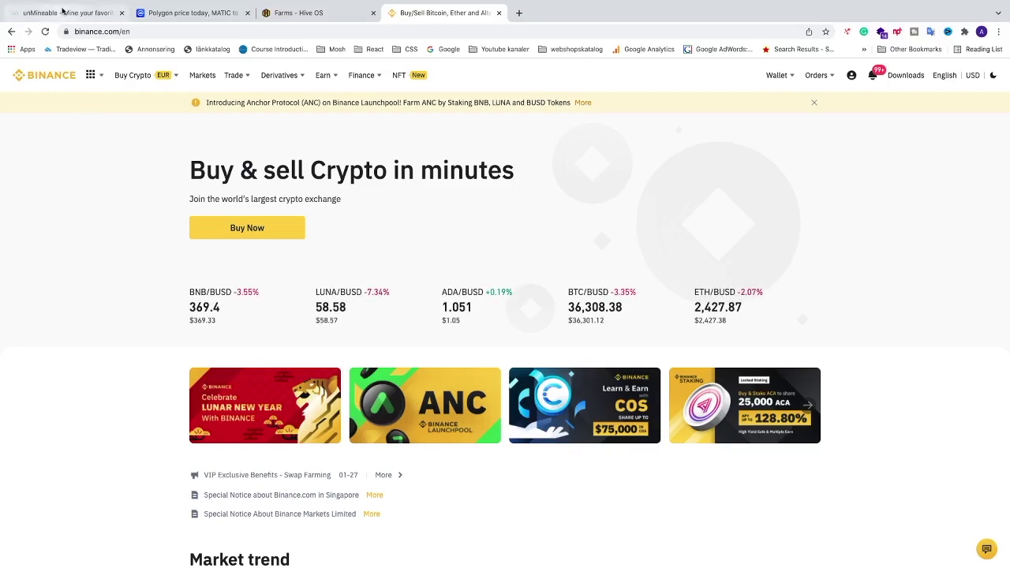
Switch to Hive OS and start adding a new wallet to the owner's wallets
left_click(300, 13)
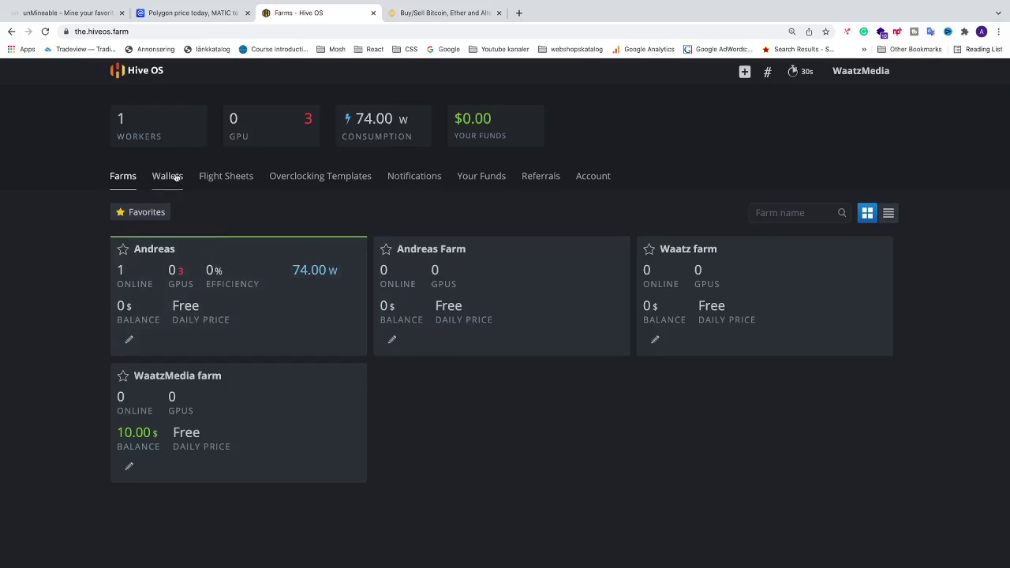
scroll(170, 177, "up", 5)
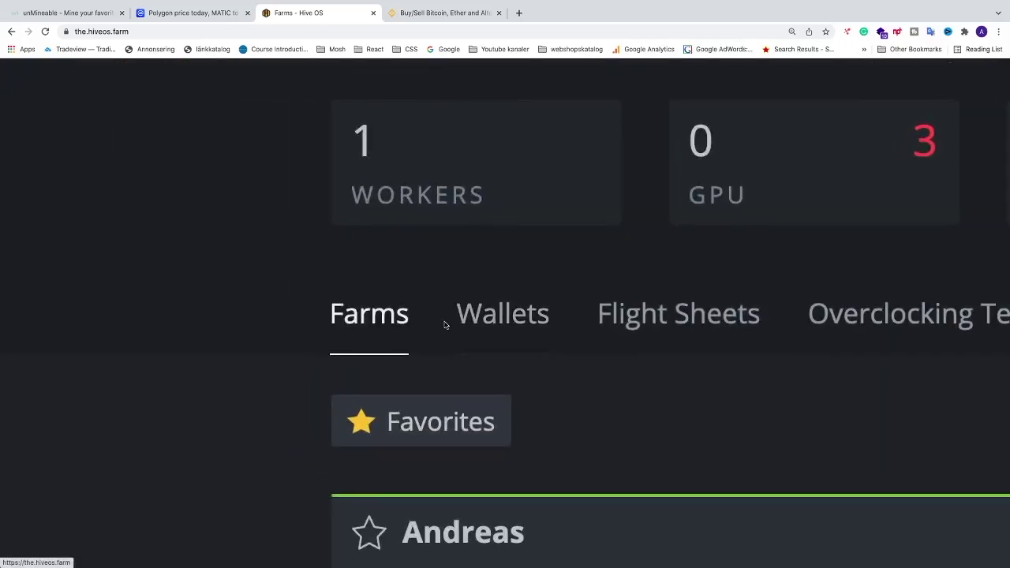
left_click(501, 327)
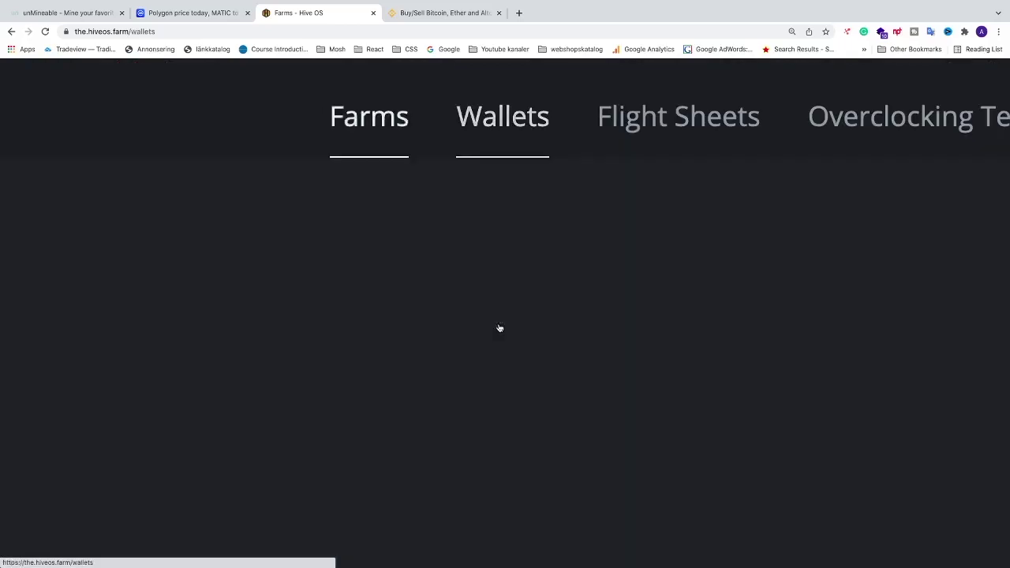
scroll(499, 327, "down", 5)
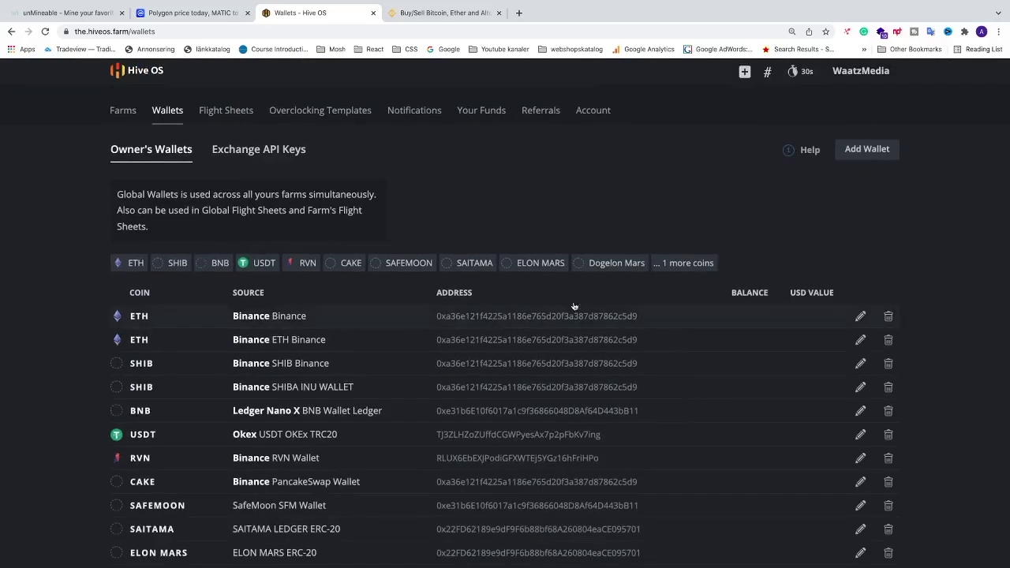
scroll(873, 150, "up", 5)
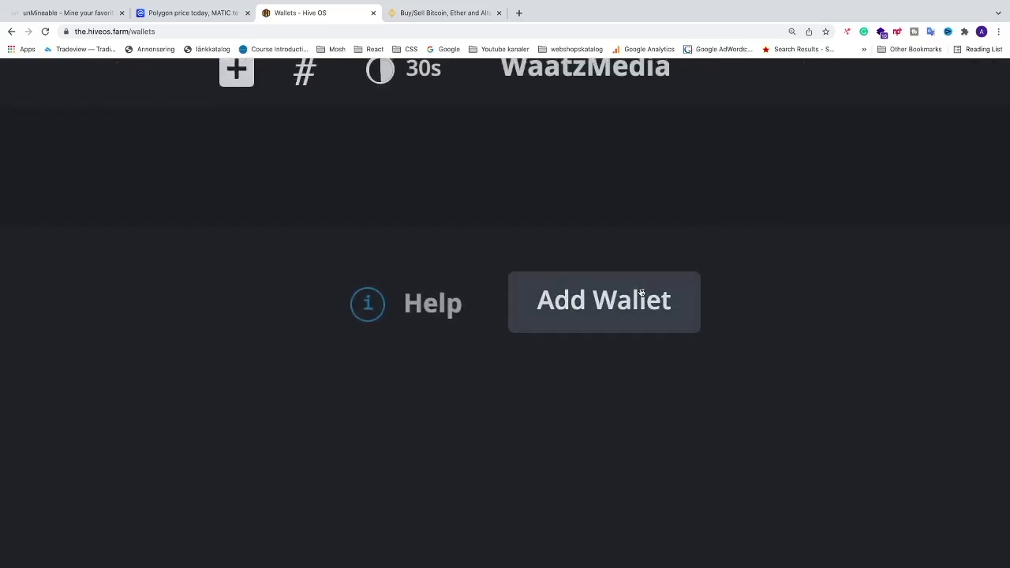
left_click(602, 308)
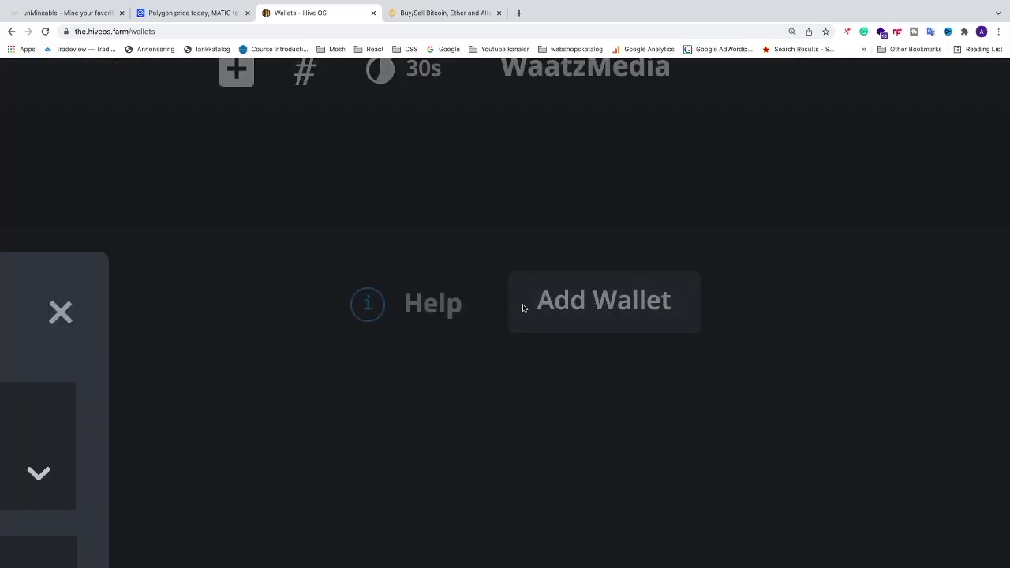
scroll(521, 309, "down", 5)
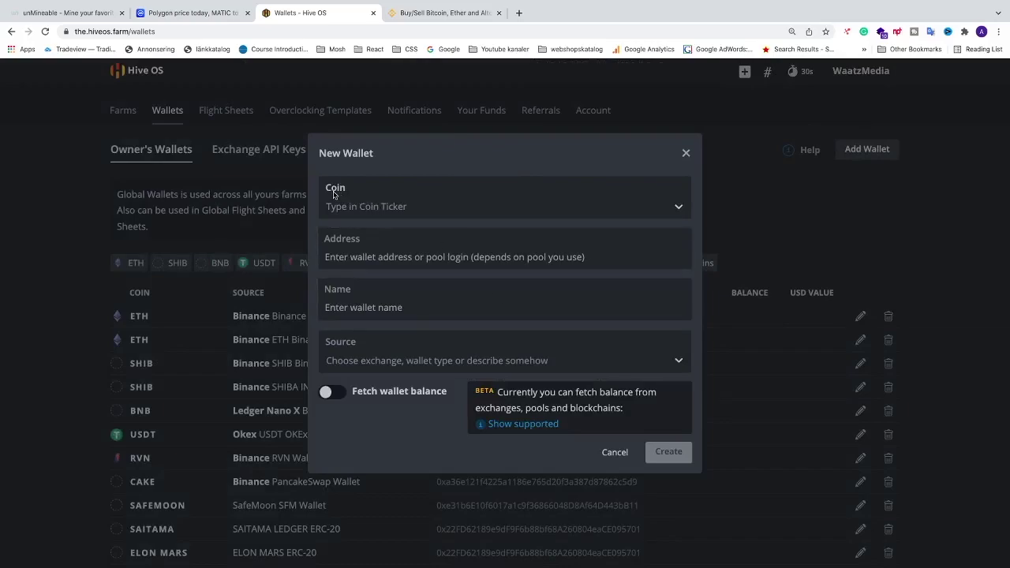
Set the new wallet's coin to MATIC by creating it as a custom ticker
left_click(408, 207)
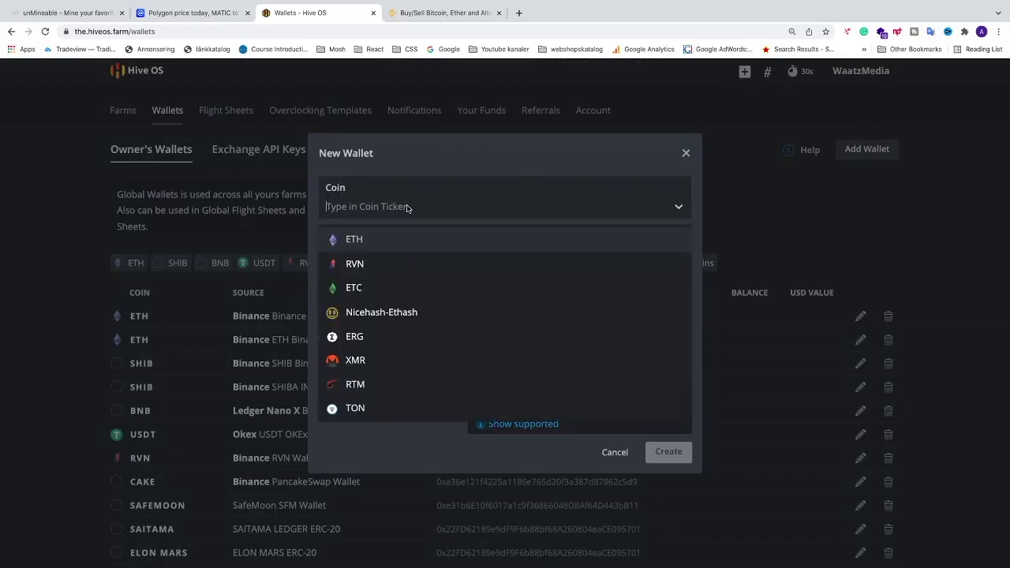
scroll(447, 341, "down", 2)
scroll(448, 341, "down", 6)
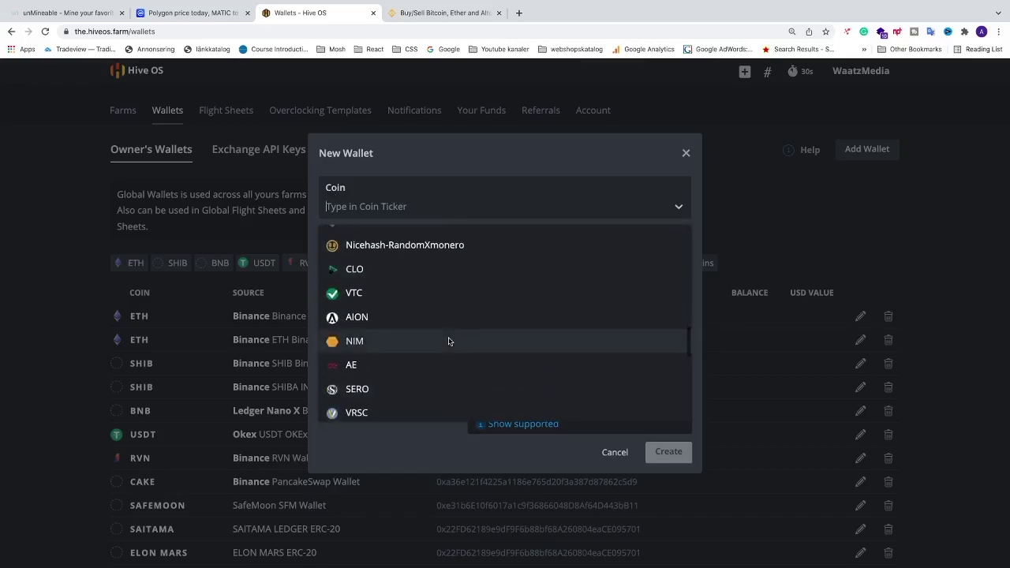
left_click(383, 209)
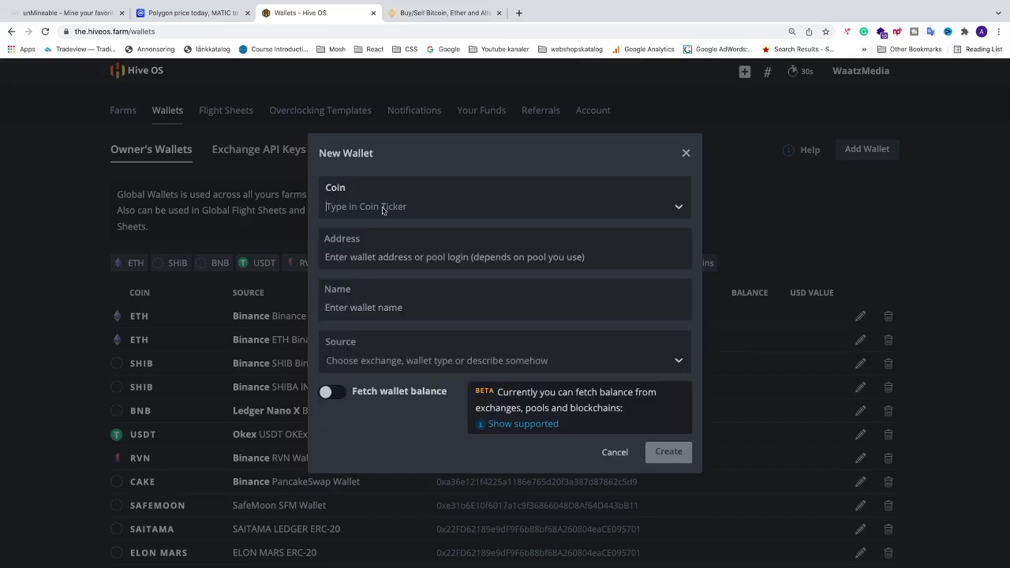
type("MATIC")
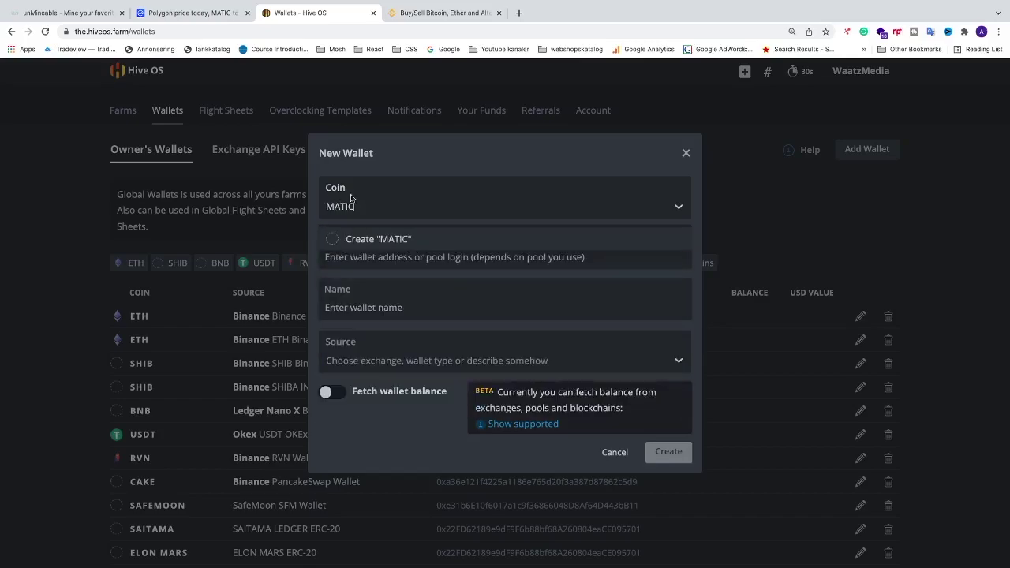
left_click(383, 240)
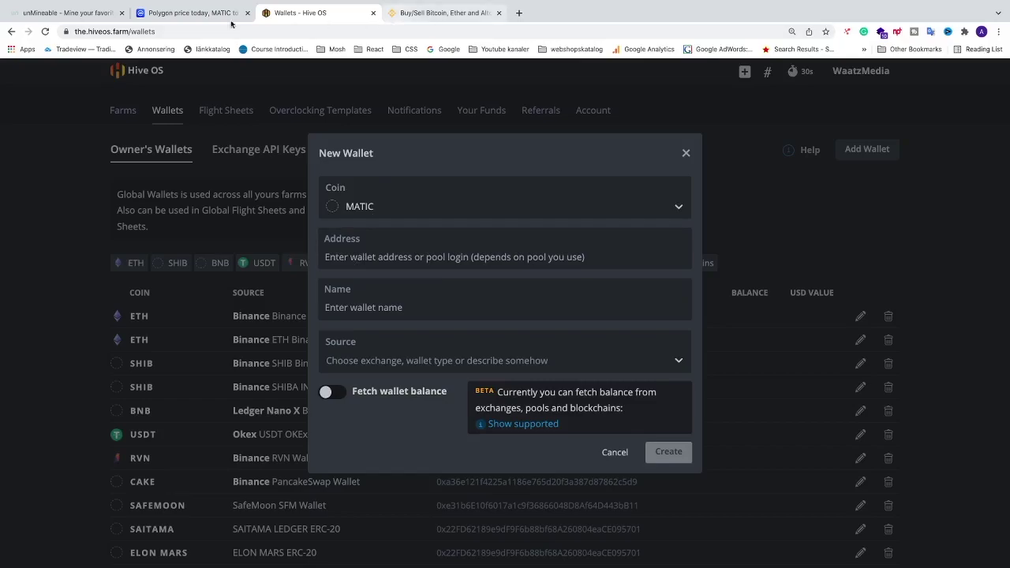
Search the unMineable coin list for matic and check which networks support it
left_click(76, 14)
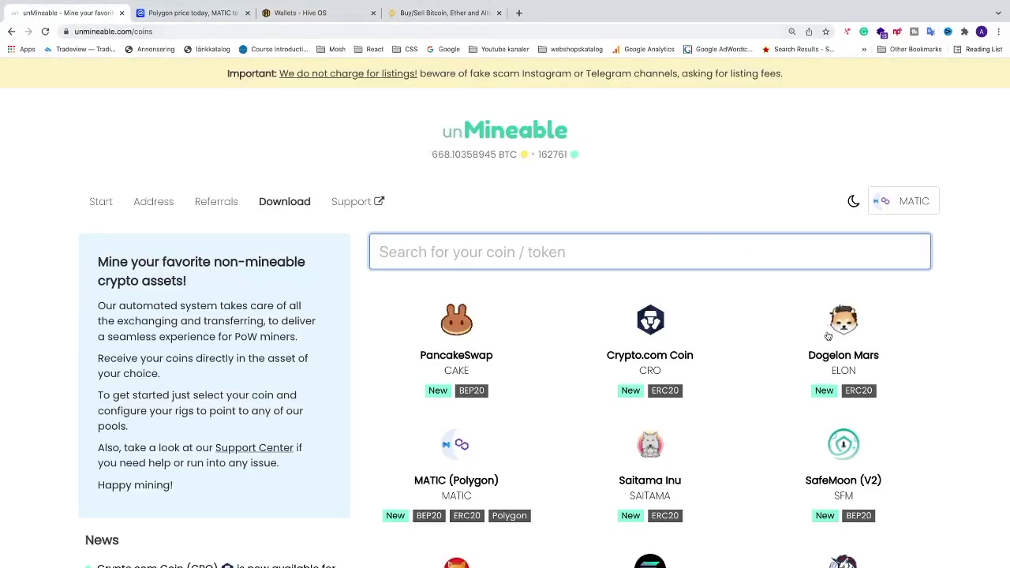
scroll(845, 401, "down", 1)
left_click(485, 233)
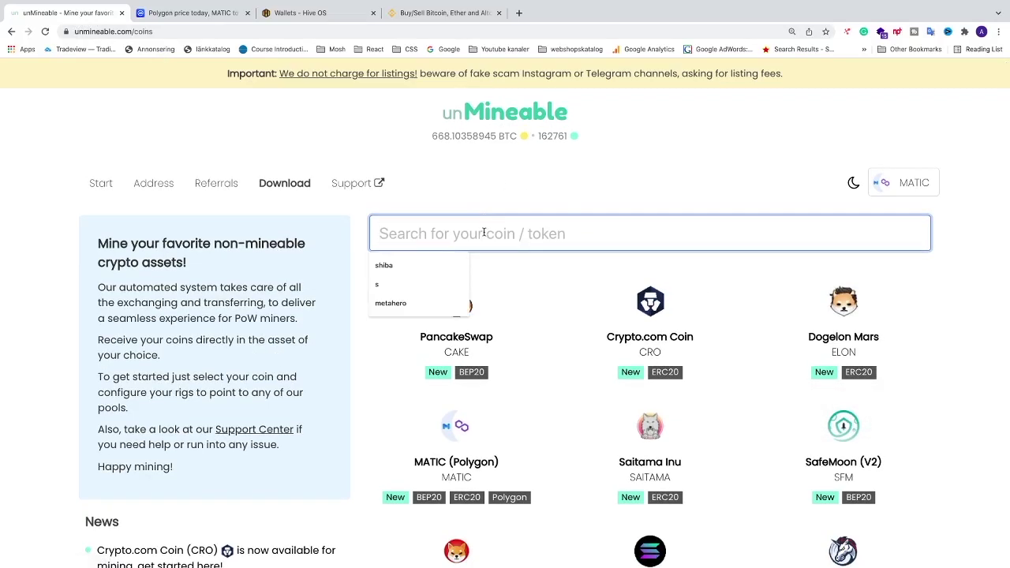
type("matic")
scroll(496, 263, "up", 1)
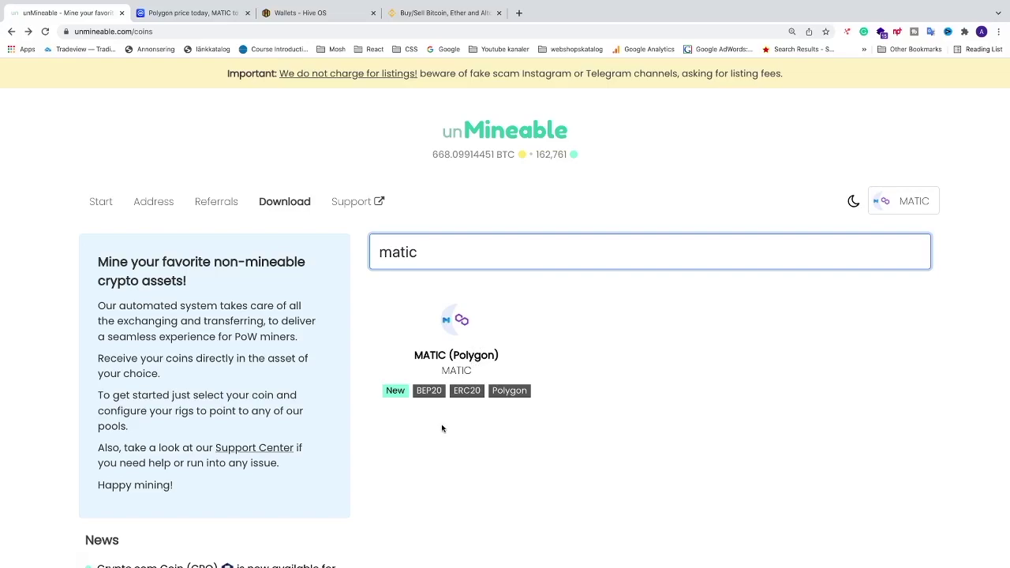
scroll(442, 428, "up", 5)
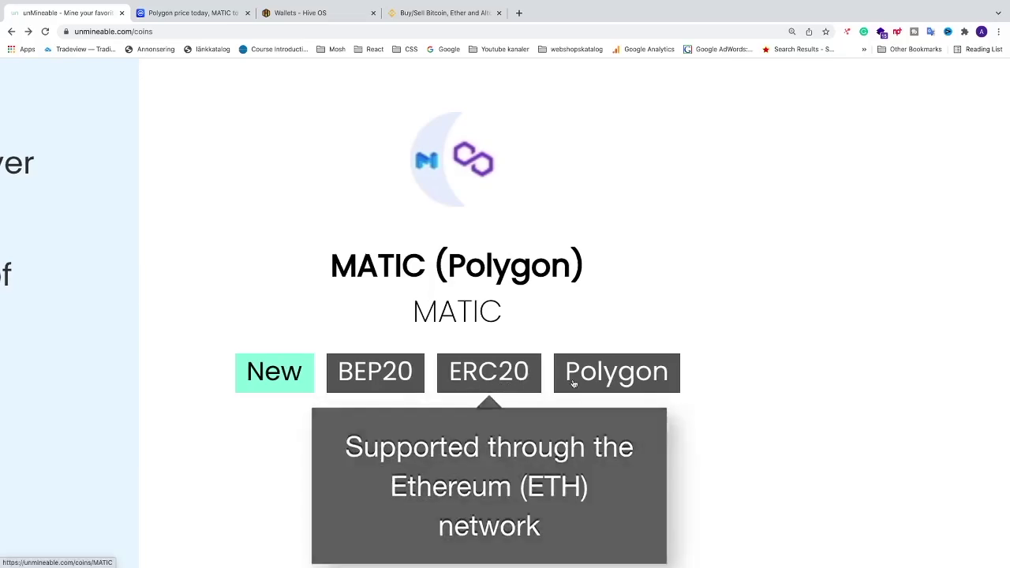
mouse_move(627, 382)
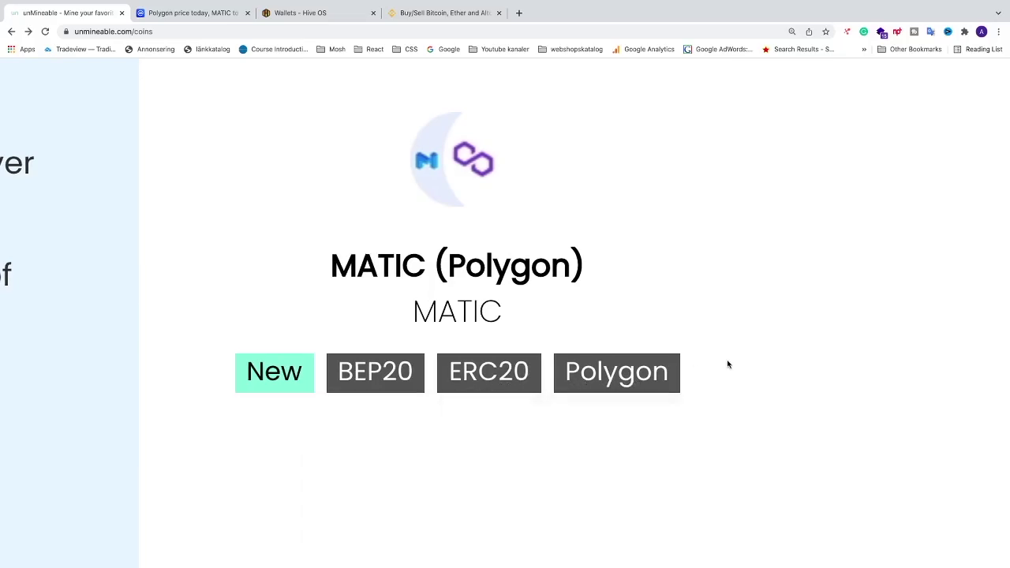
scroll(728, 364, "down", 5)
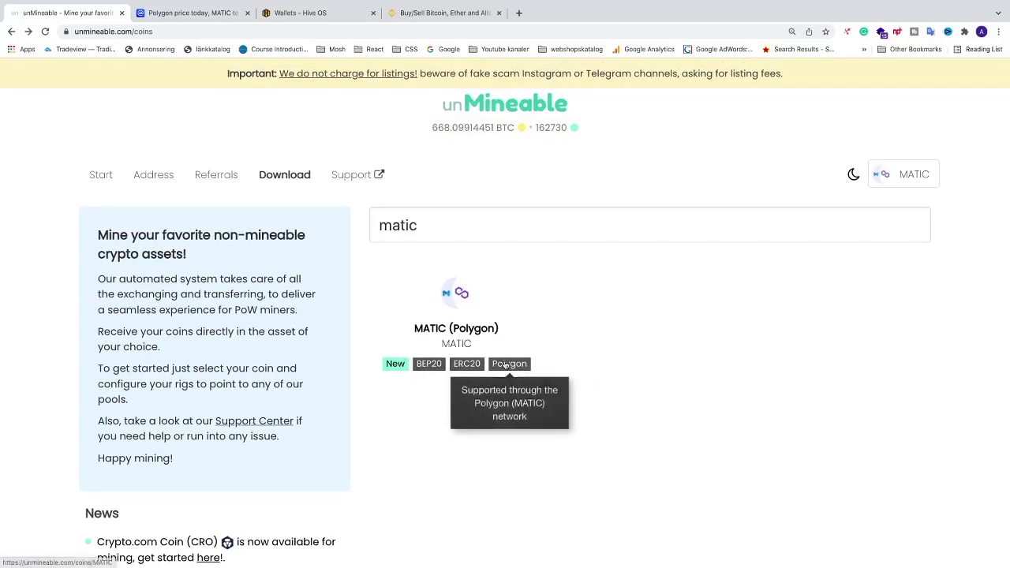
Switch to Binance, go to the Fiat and Spot wallet and search its coins for matic
left_click(436, 13)
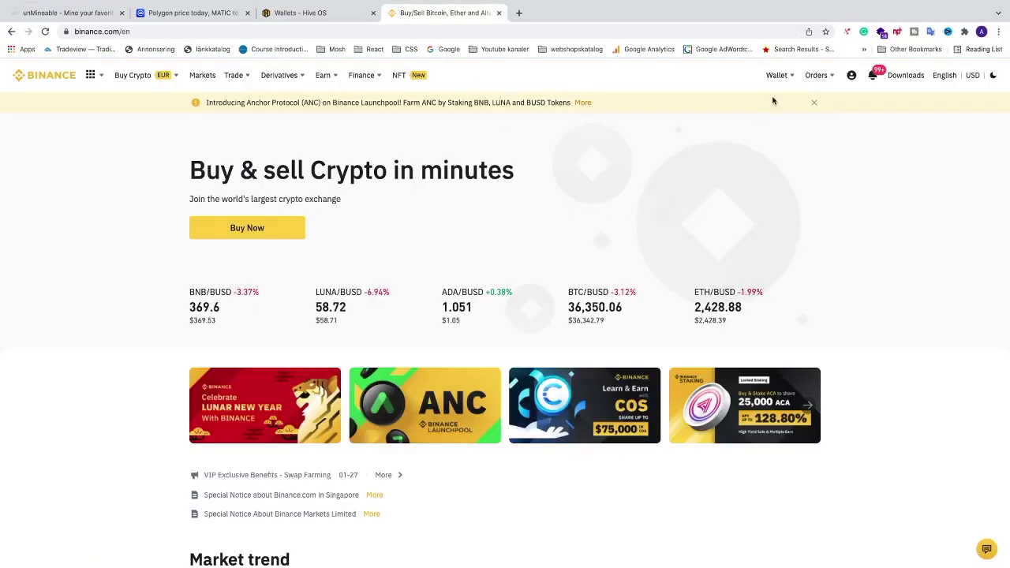
mouse_move(782, 85)
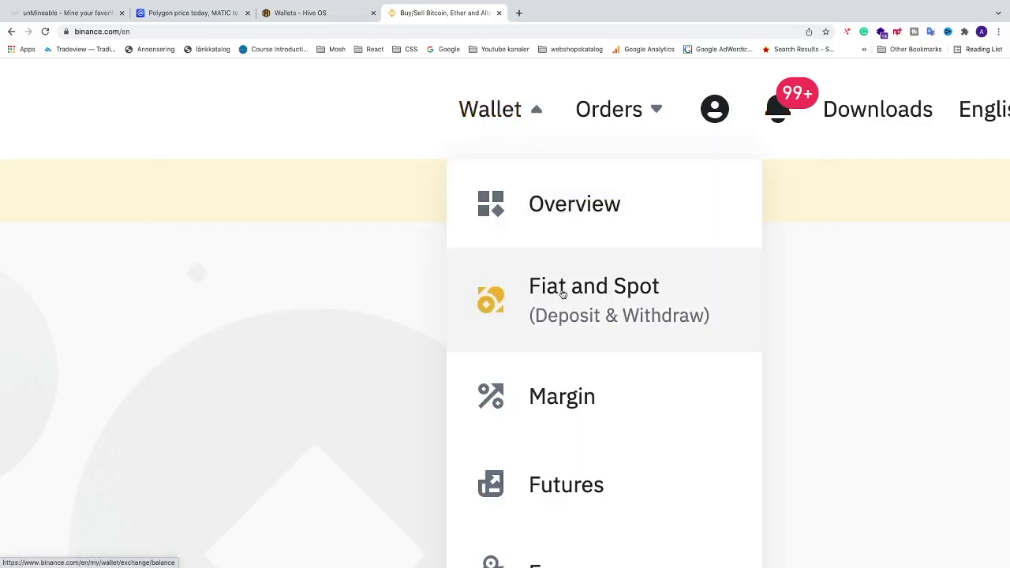
left_click(562, 293)
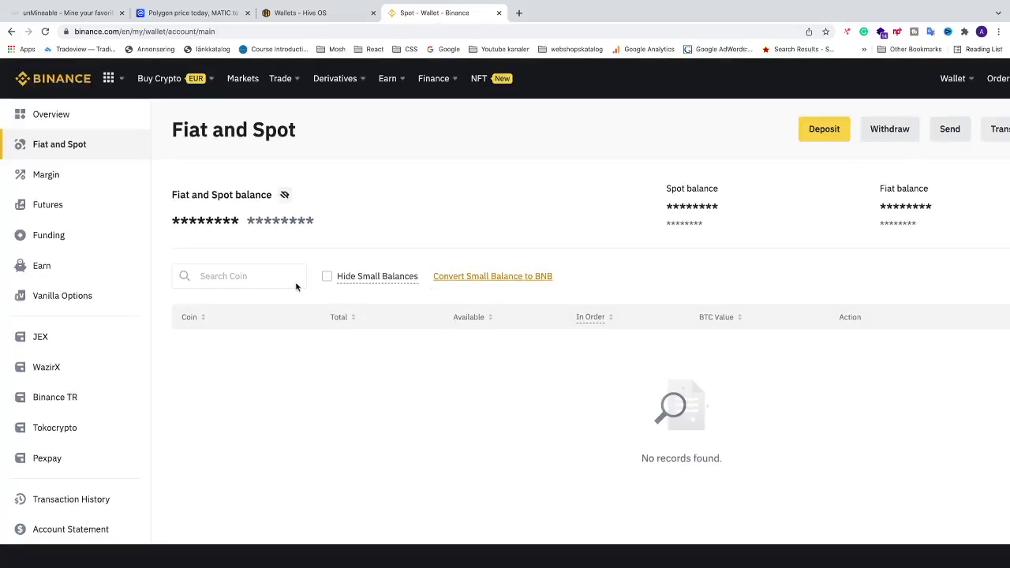
left_click(241, 278)
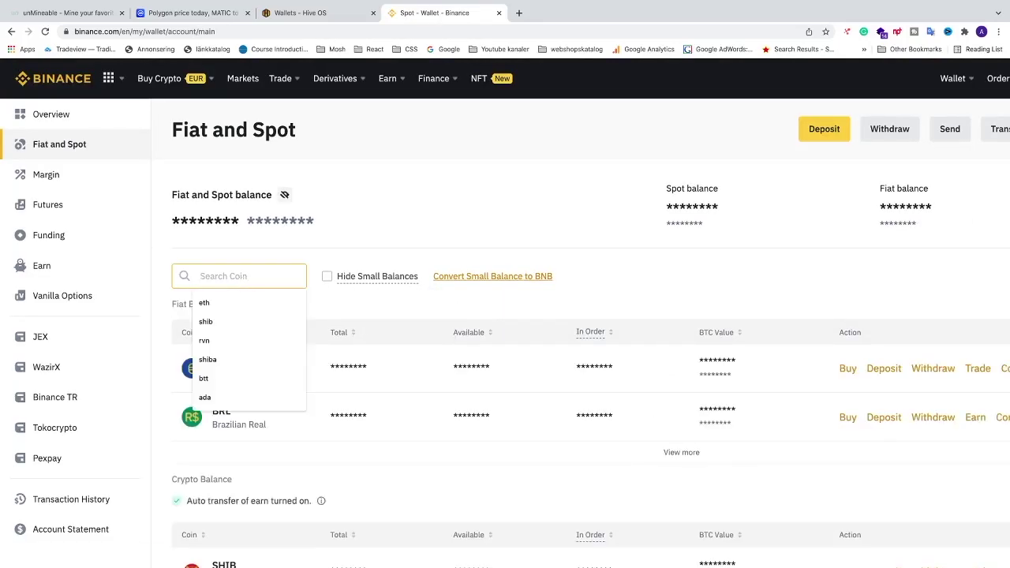
type("matic")
scroll(284, 360, "down", 4)
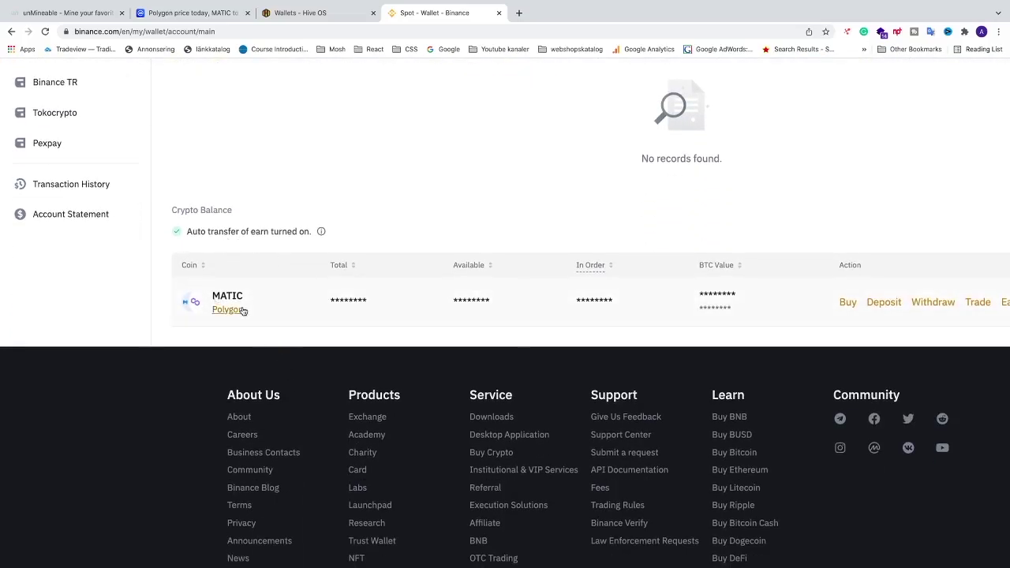
Open the crypto deposit page for MATIC and view the networks available for the deposit
scroll(288, 306, "right", 1)
scroll(289, 307, "right", 5)
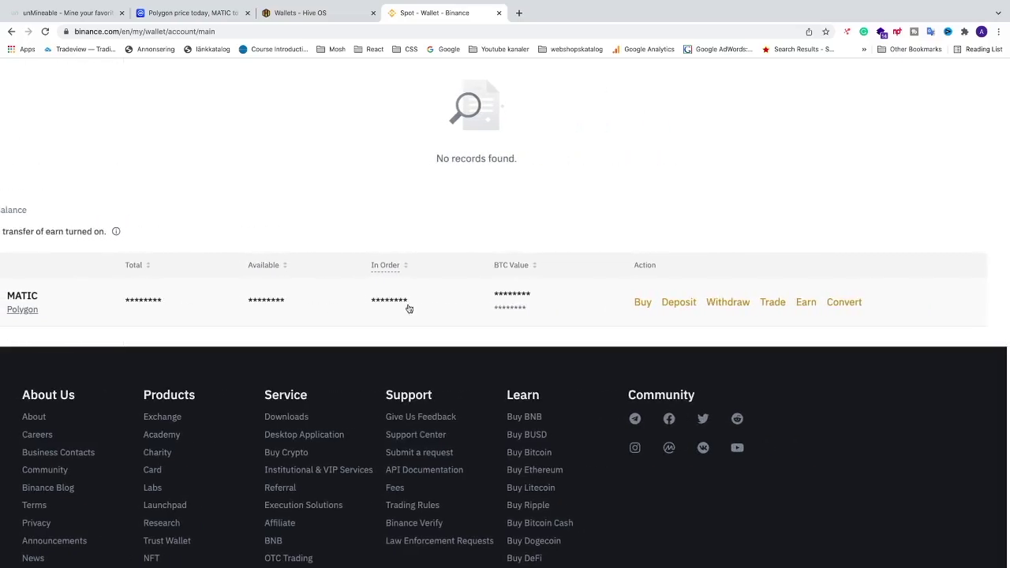
scroll(687, 306, "down", 1)
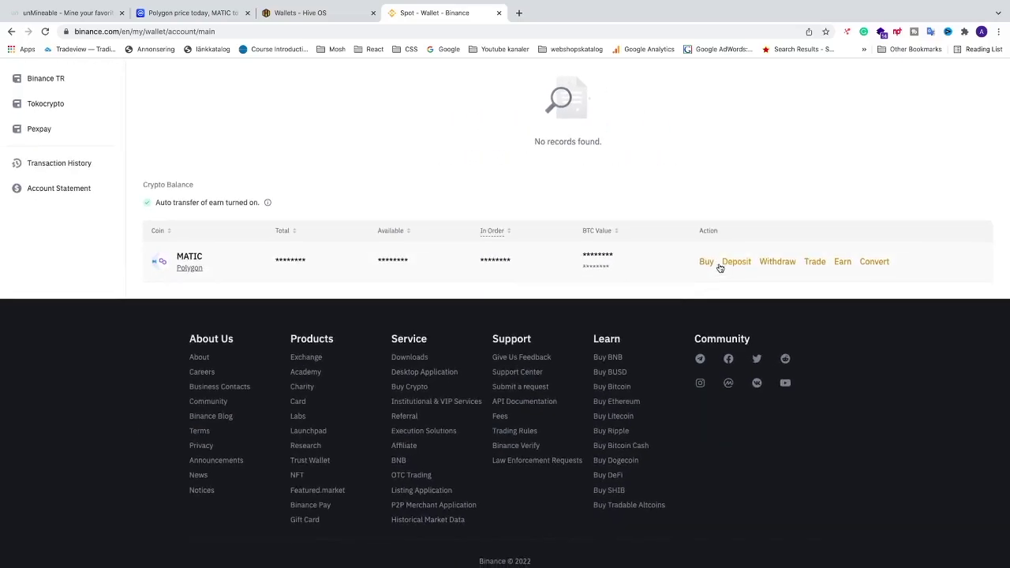
scroll(716, 268, "up", 6)
left_click(518, 326)
scroll(518, 326, "down", 6)
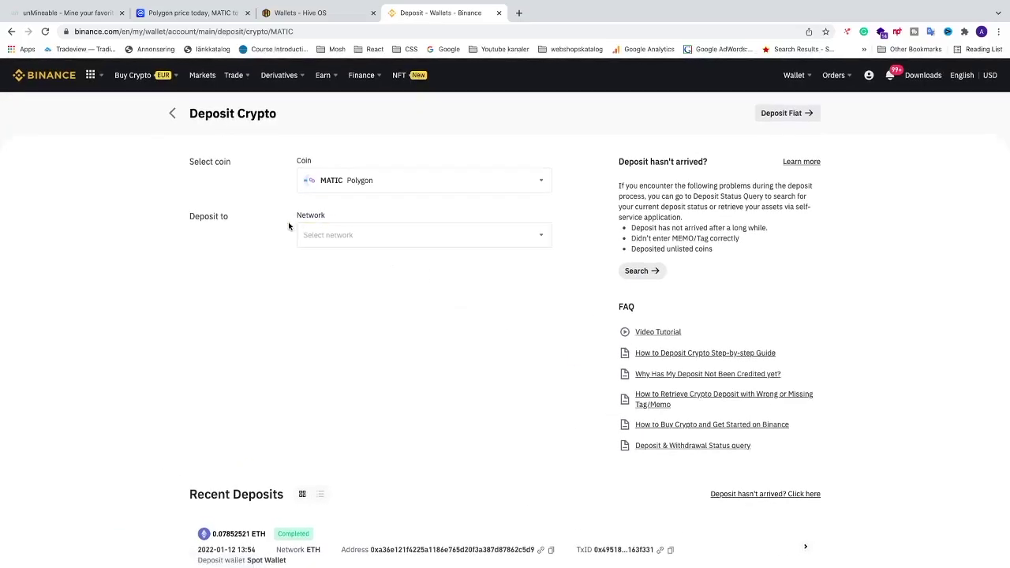
left_click(384, 236)
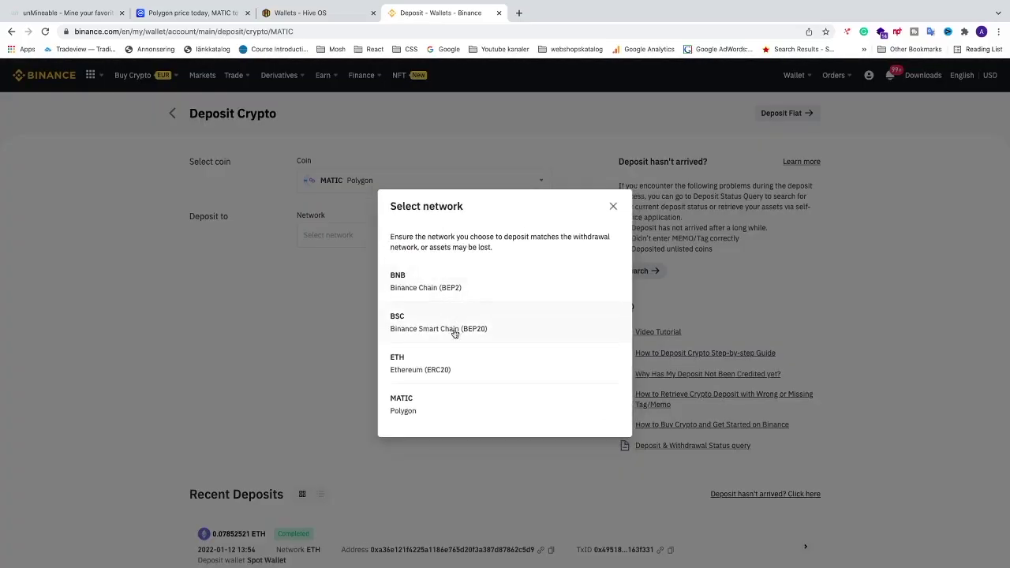
scroll(477, 335, "up", 5)
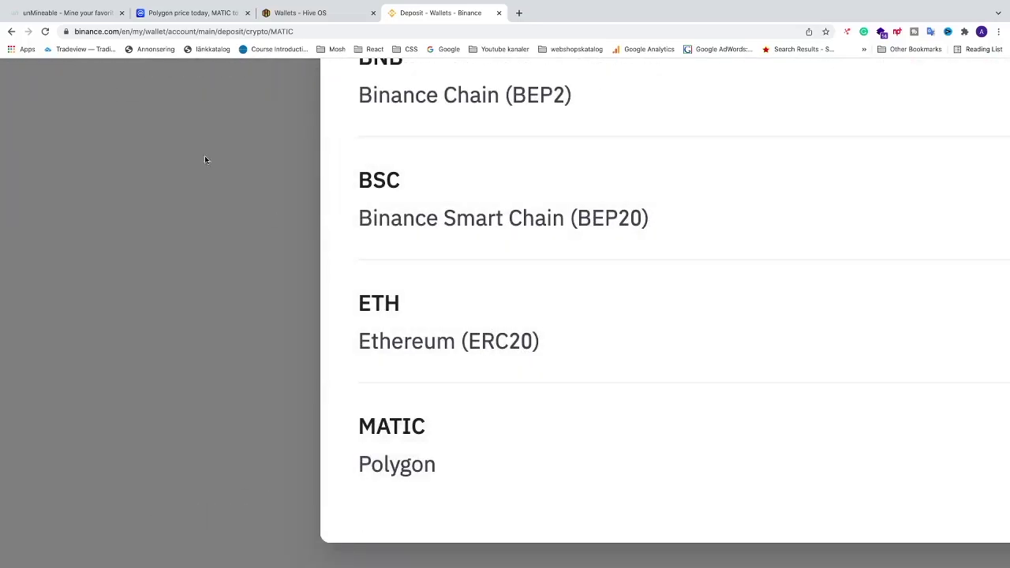
Switch to unMineable, look up the MATIC address page and open its network switching options
left_click(72, 14)
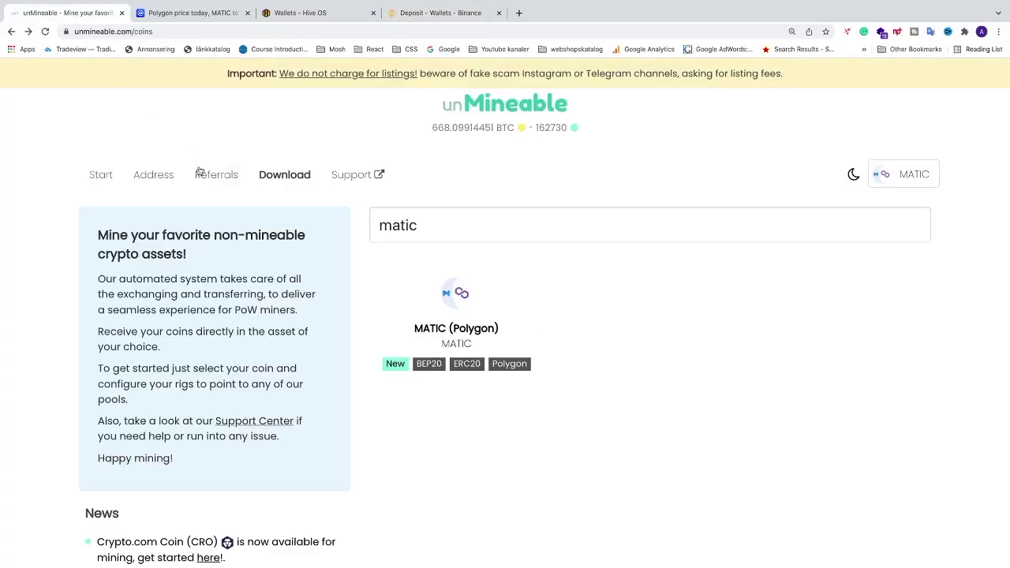
left_click(153, 177)
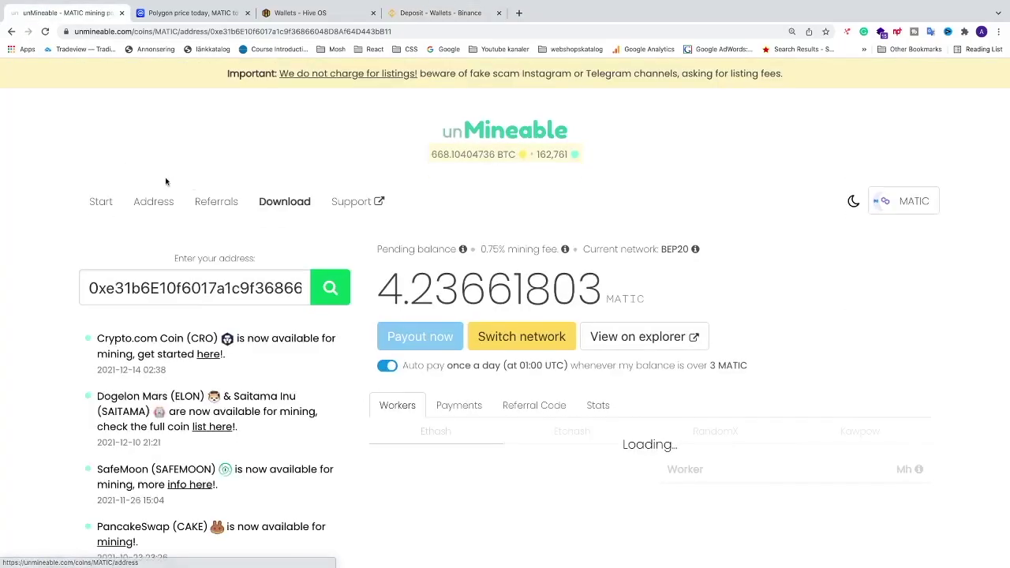
left_click(514, 340)
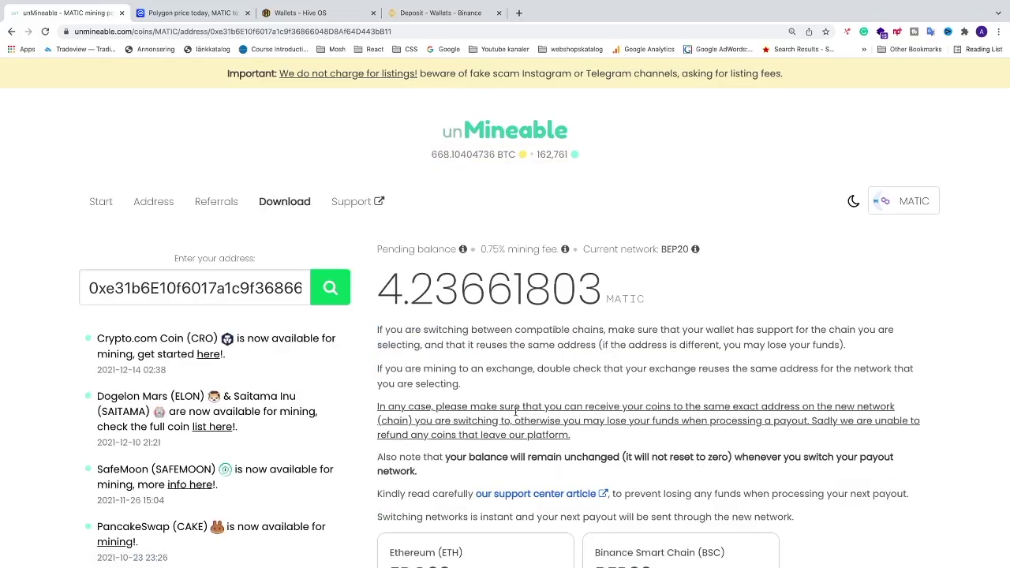
scroll(516, 416, "down", 4)
scroll(516, 416, "down", 1)
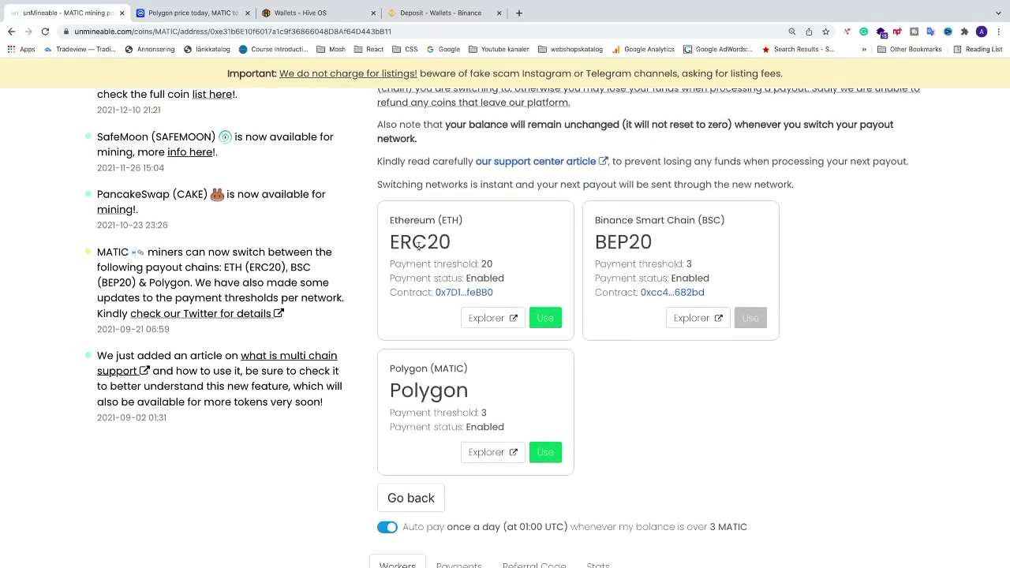
Compare the MATIC payment thresholds of the ERC20, BEP20 and Polygon payout networks
left_click_drag(390, 266, 505, 271)
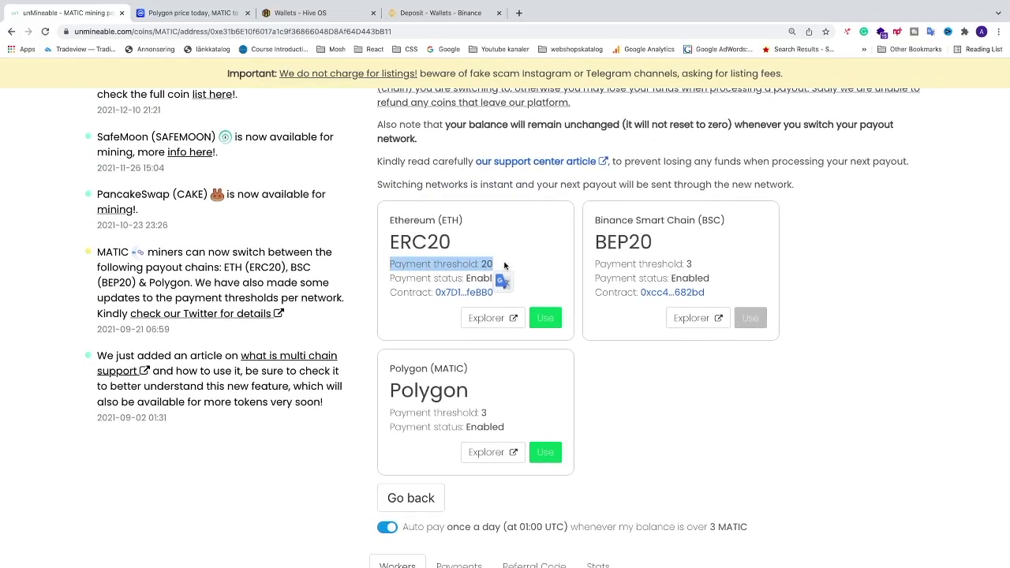
left_click(478, 265)
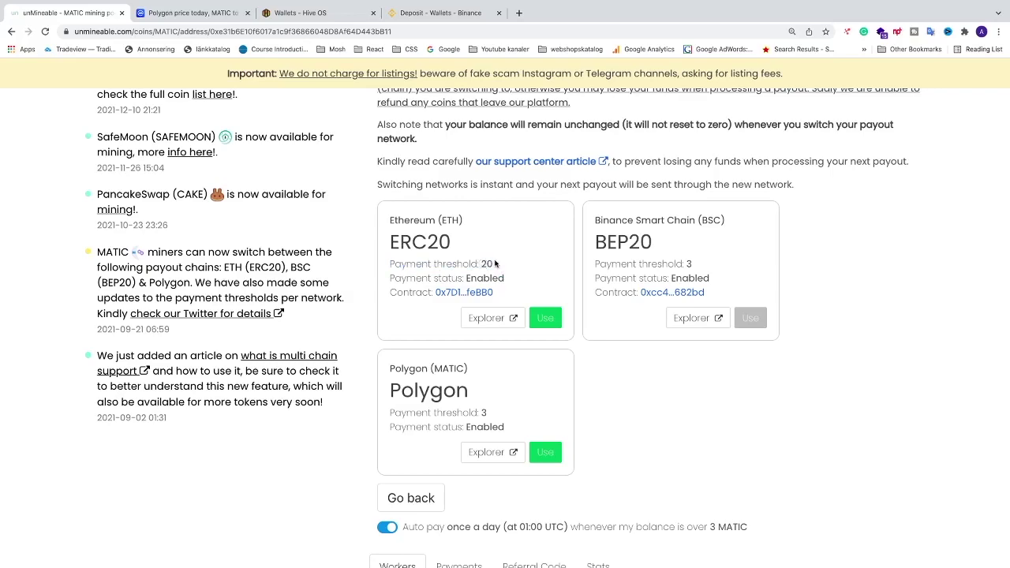
left_click_drag(483, 264, 502, 268)
double_click(689, 265)
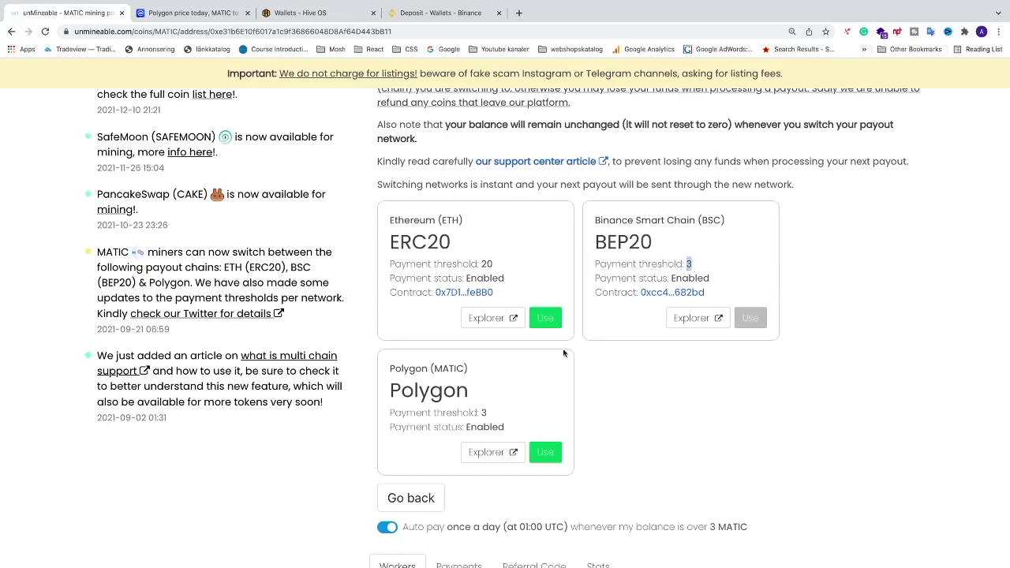
left_click(501, 410)
left_click(680, 271)
scroll(484, 413, "up", 3)
Switch to Binance, choose the Binance Smart Chain (BEP20) deposit network for MATIC and copy the deposit address
left_click(441, 13)
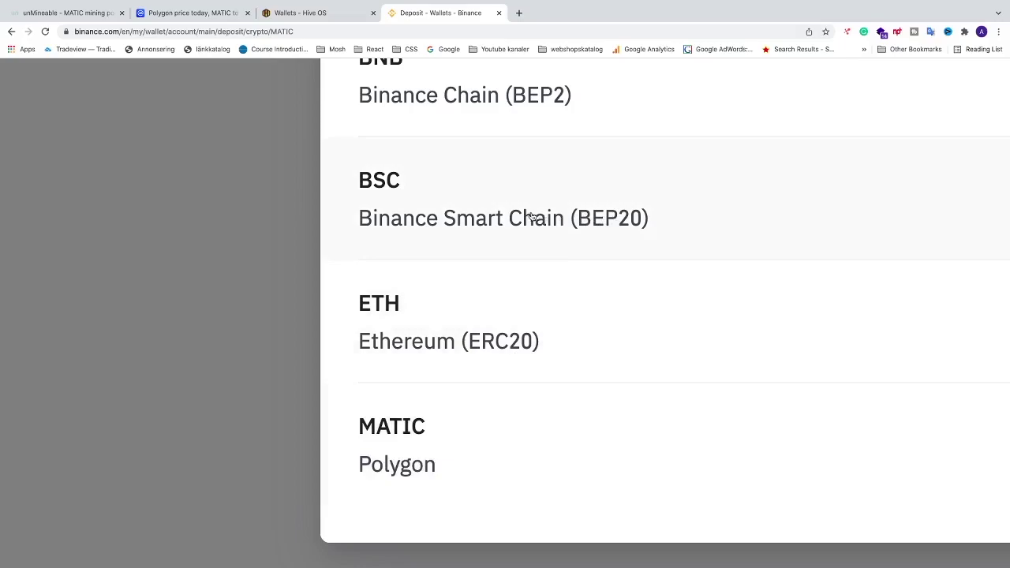
left_click(622, 220)
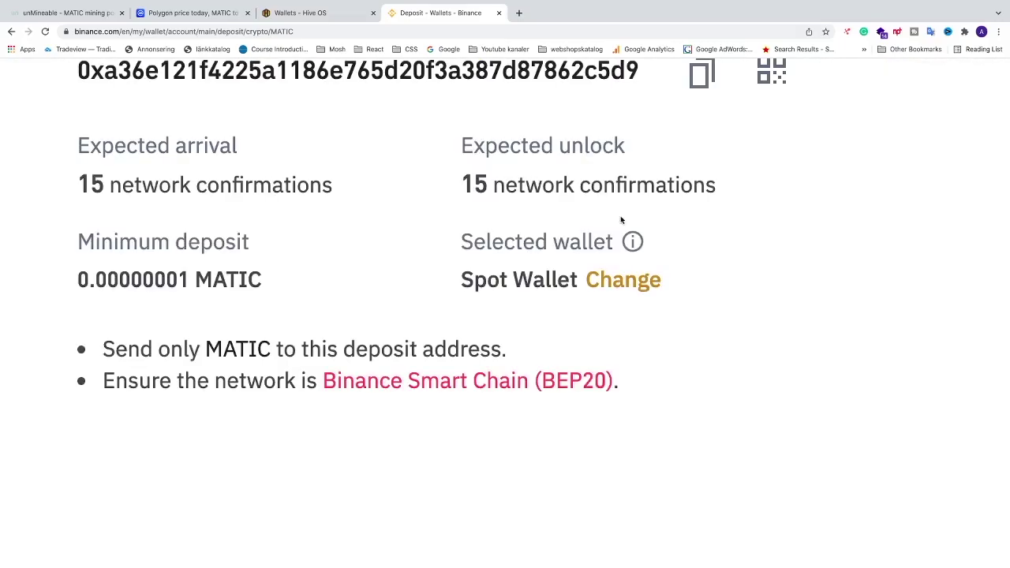
scroll(385, 268, "down", 5)
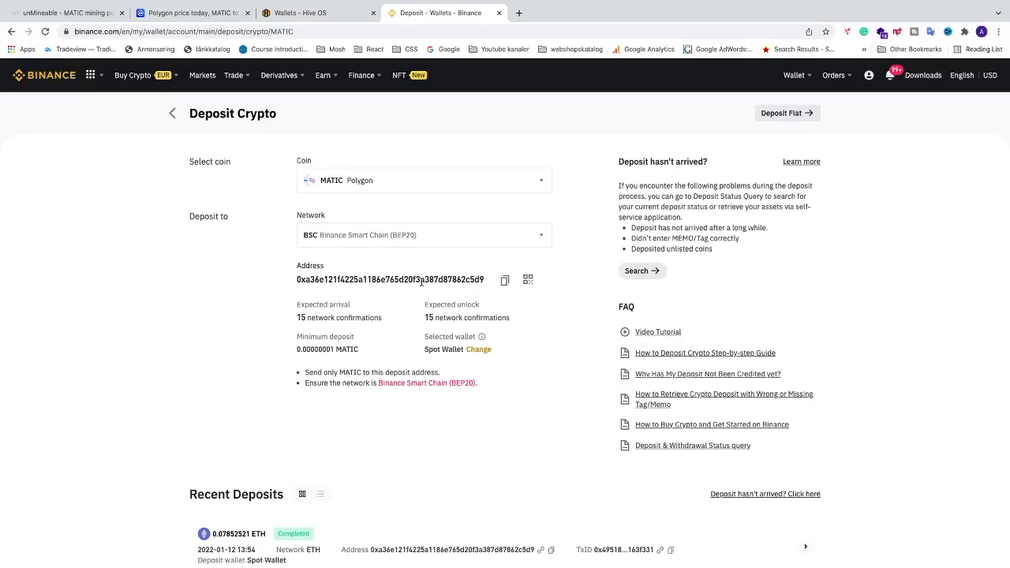
left_click(504, 281)
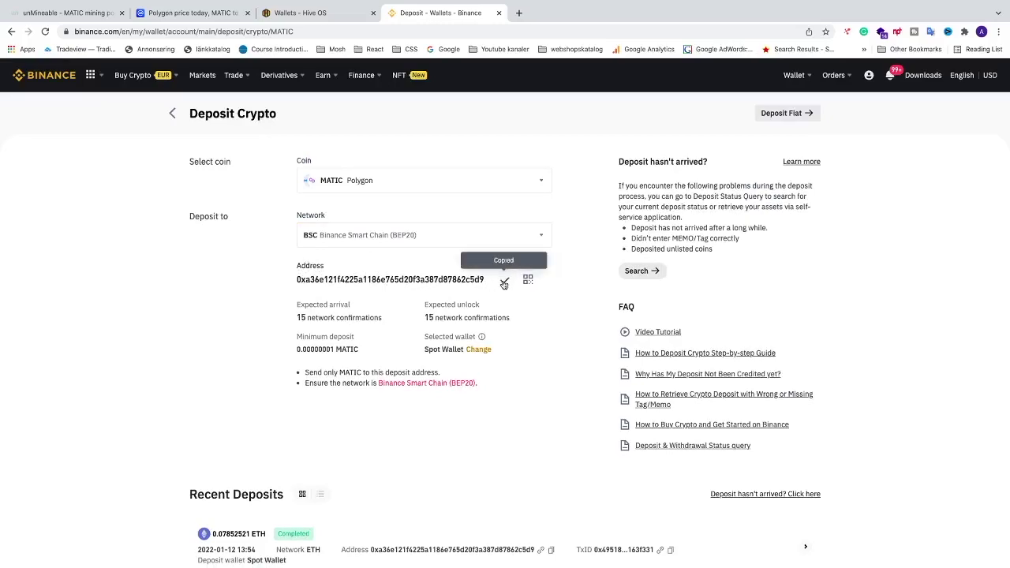
Switch to Hive OS, paste the copied deposit address into the new wallet and name it "polygon (MATIC) Wallet"
left_click(320, 17)
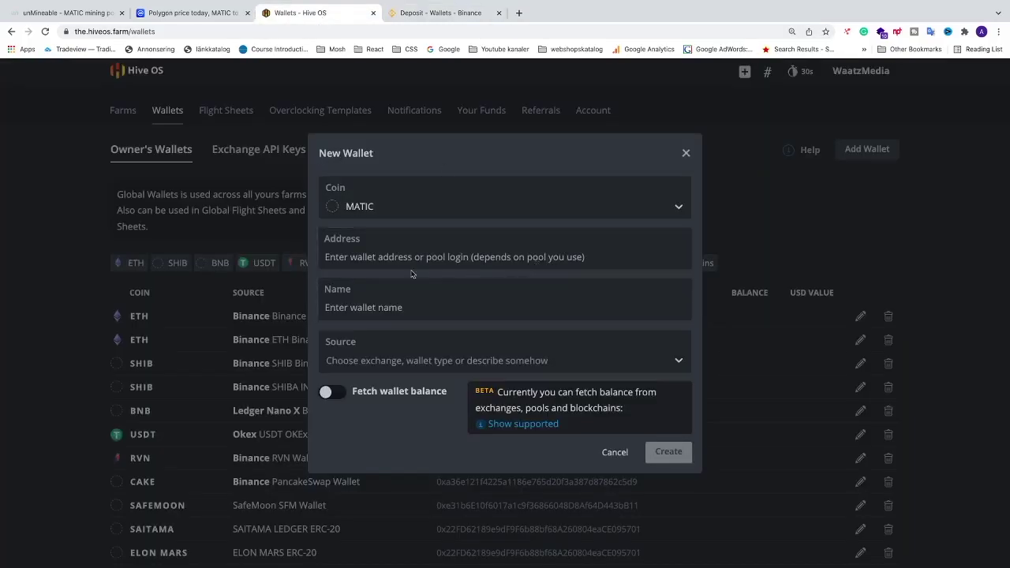
key("super+v")
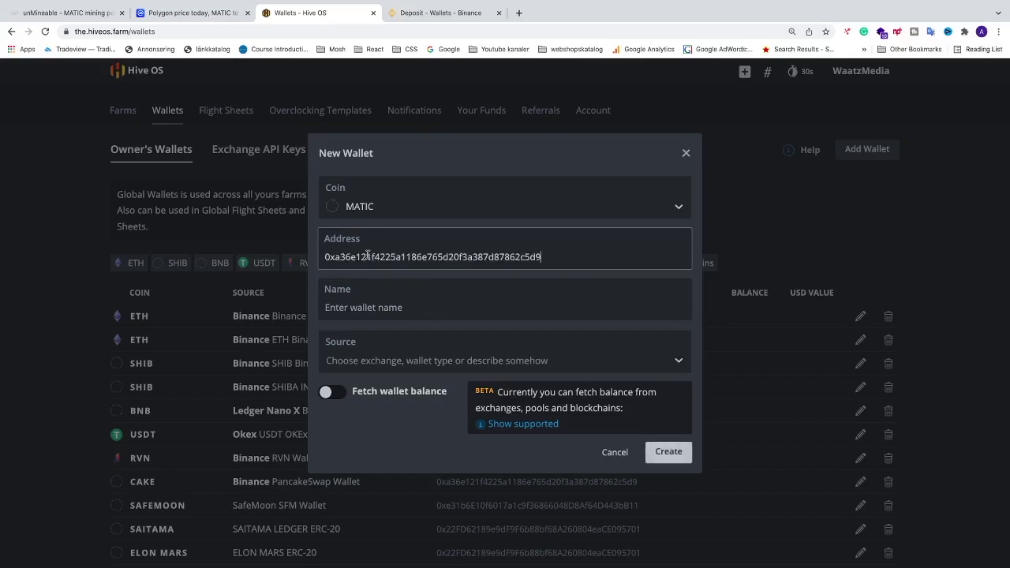
left_click(364, 298)
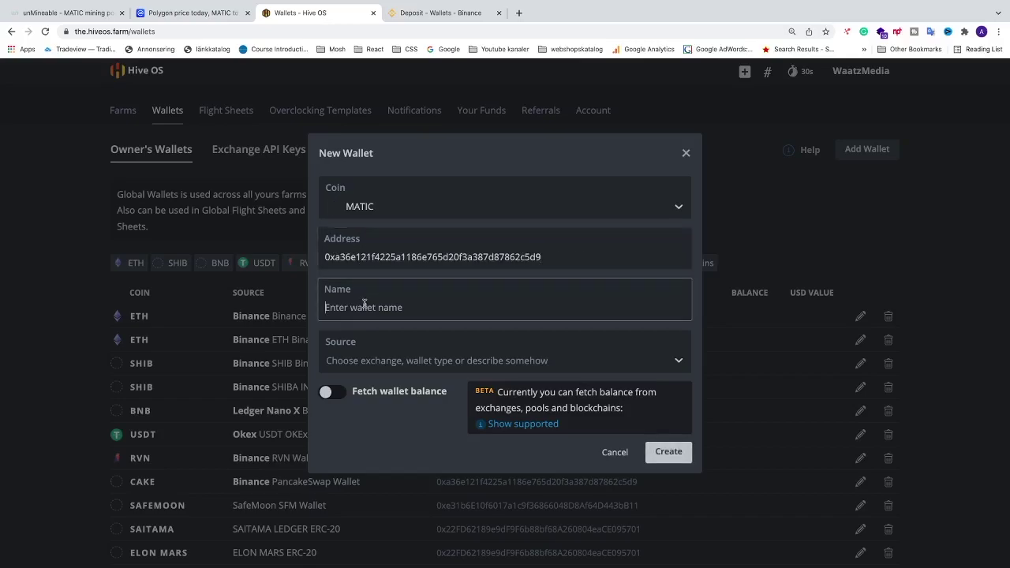
type("p")
type("gon (MATIC")
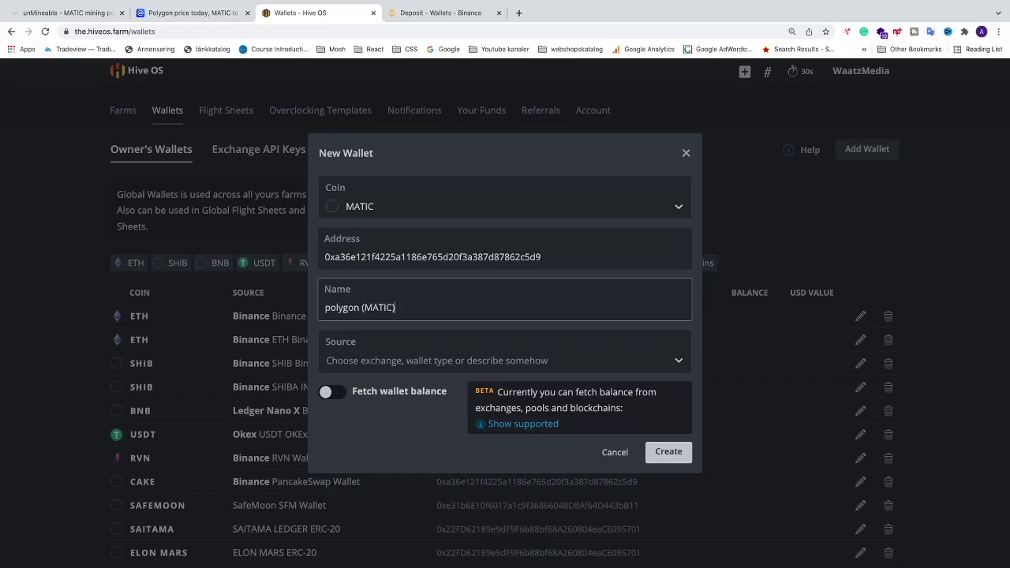
type(") Wallet")
Set the new wallet's source to binance and create the wallet
left_click(355, 363)
scroll(466, 458, "down", 5)
scroll(453, 490, "up", 2)
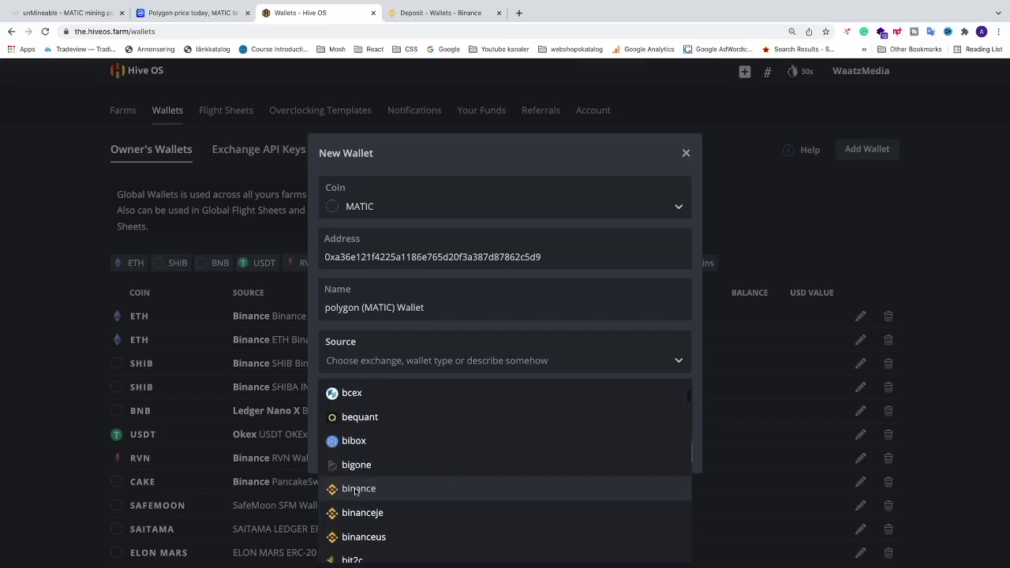
left_click(355, 490)
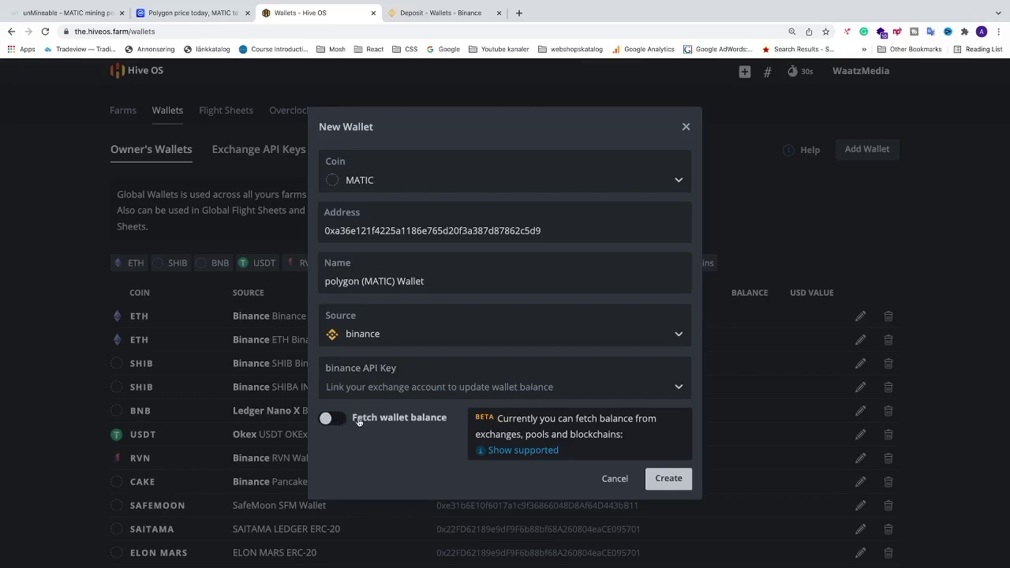
scroll(667, 477, "up", 5)
left_click(668, 478)
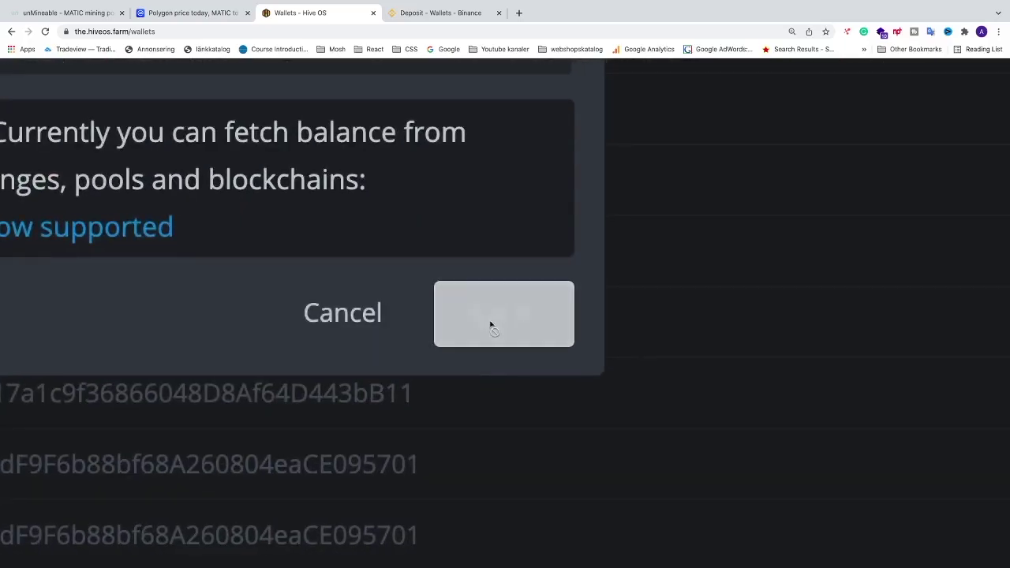
scroll(491, 326, "down", 5)
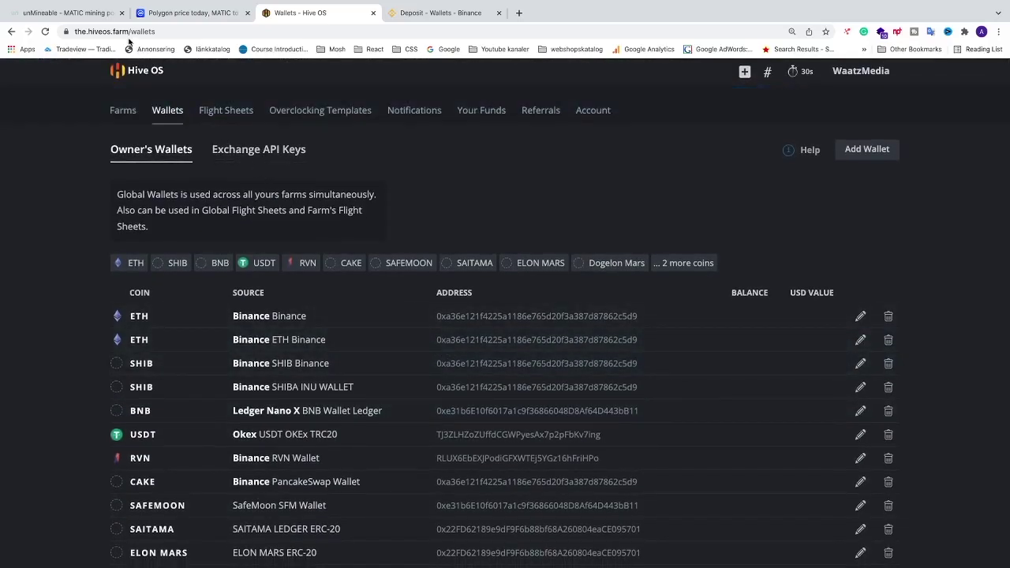
Open the farm that has an online worker and display the flight sheets of its worker Sun
left_click(141, 73)
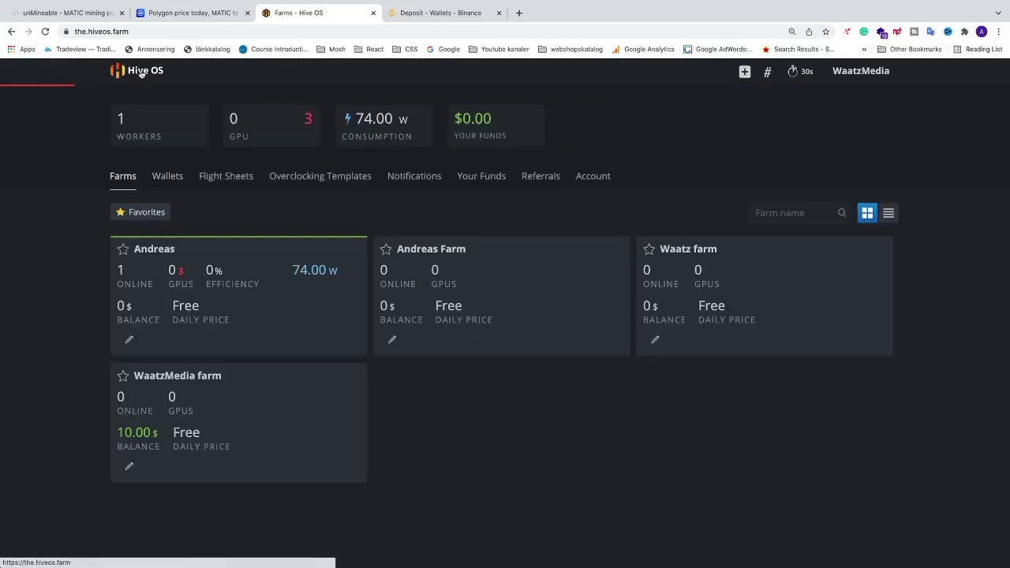
left_click(247, 315)
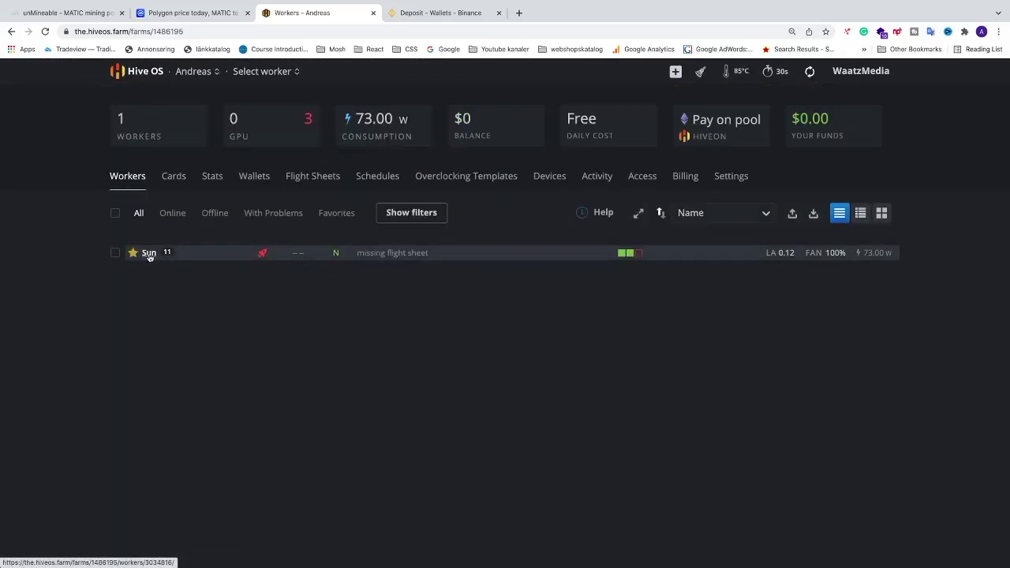
left_click(149, 254)
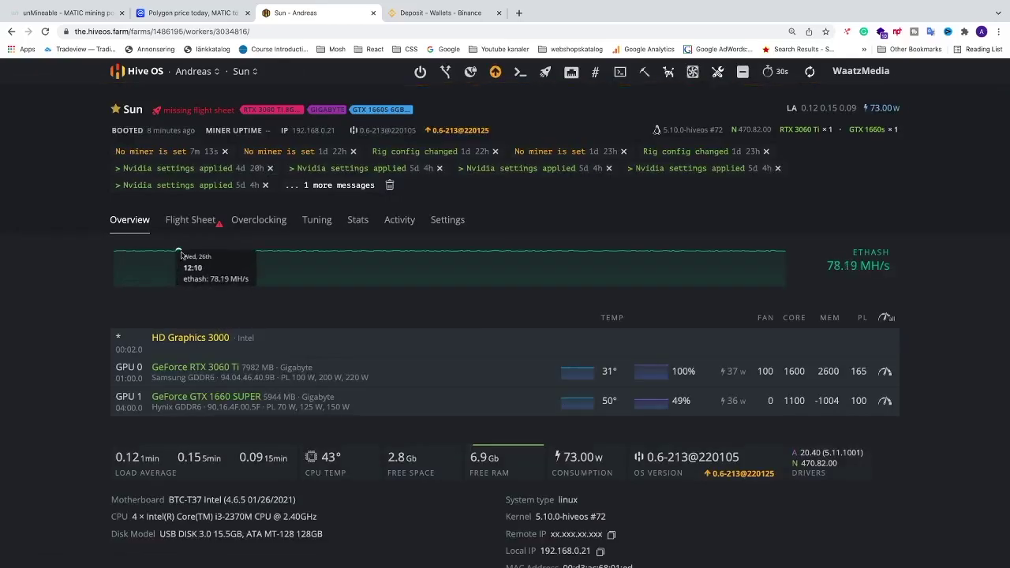
left_click(185, 223)
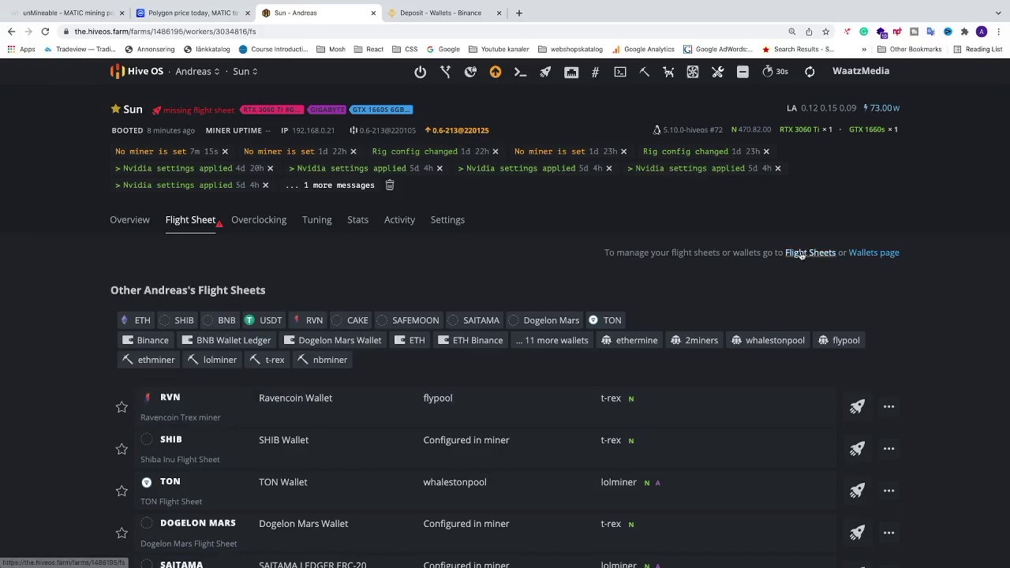
Go from the worker's flight sheets to the farm's flight sheet management page
key("ctrl+plus")
key("ctrl+plus")
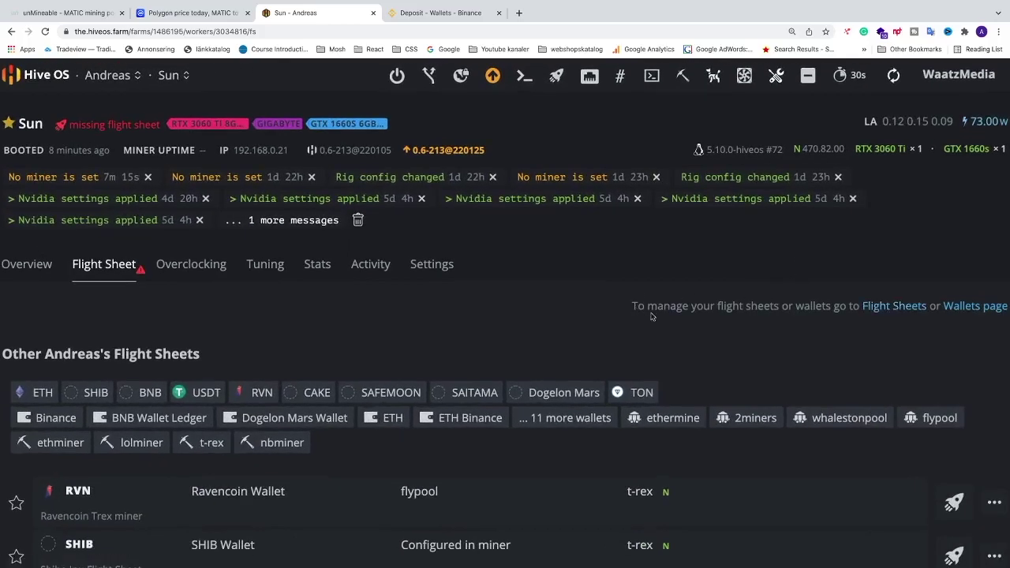
scroll(716, 313, "right", 3)
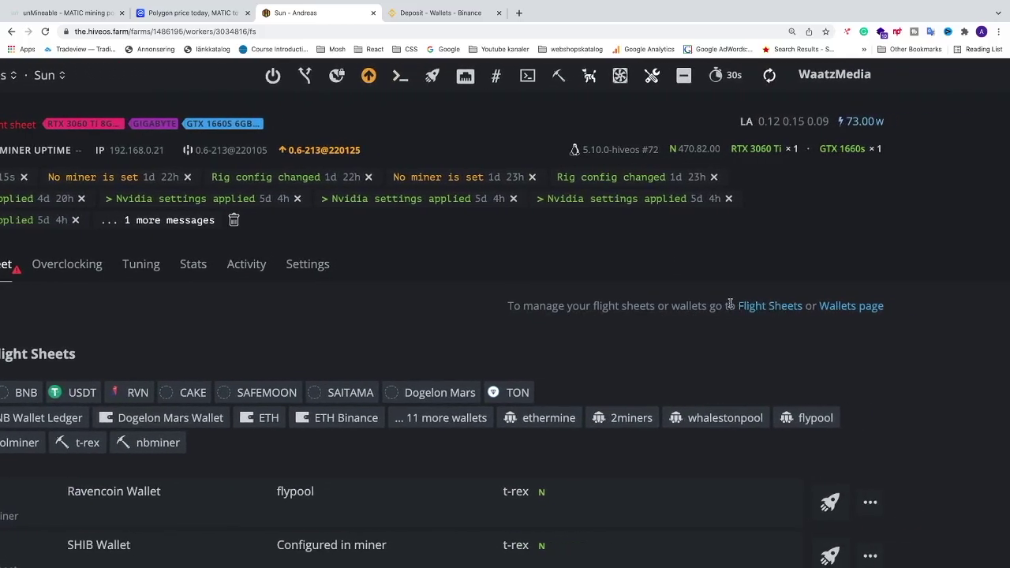
left_click(765, 308)
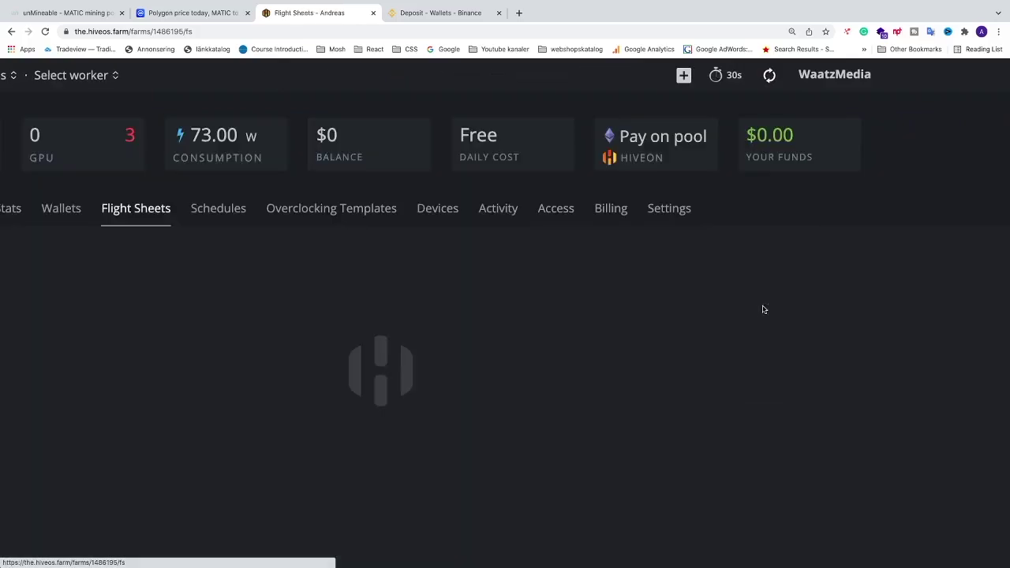
scroll(297, 349, "left", 3)
scroll(300, 349, "left", 2)
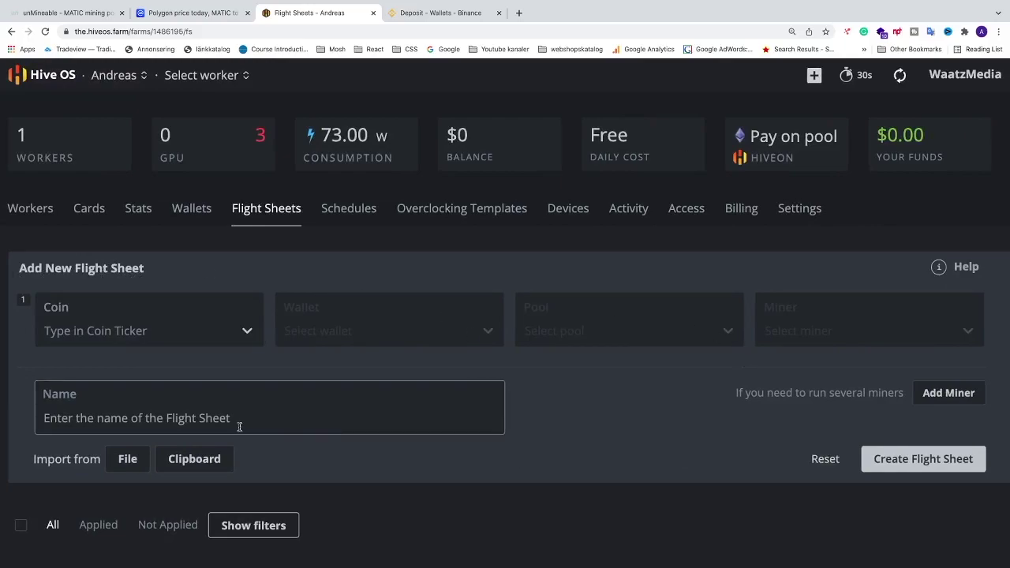
Set the new flight sheet's coin to MATIC
left_click(237, 337)
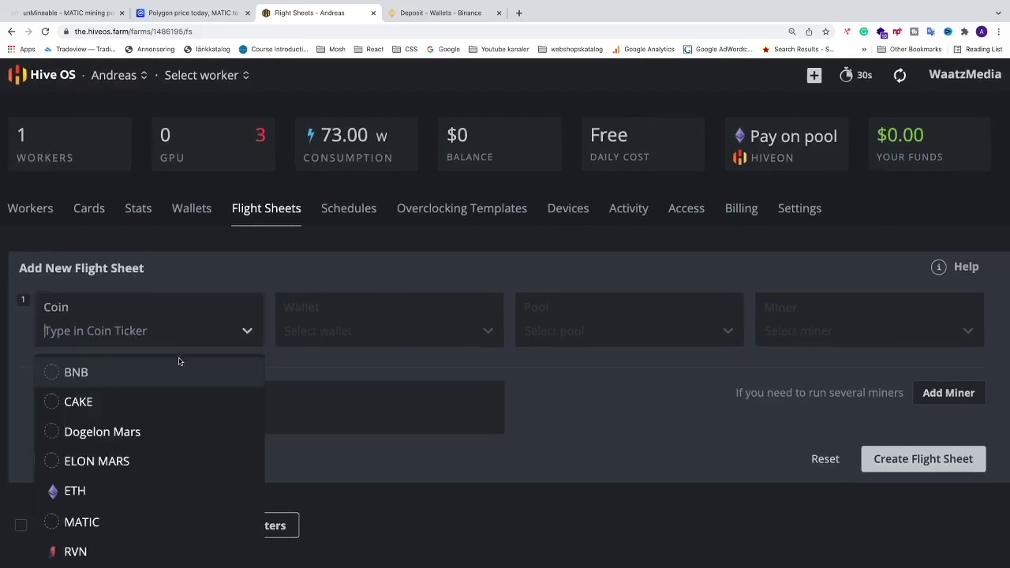
left_click(161, 335)
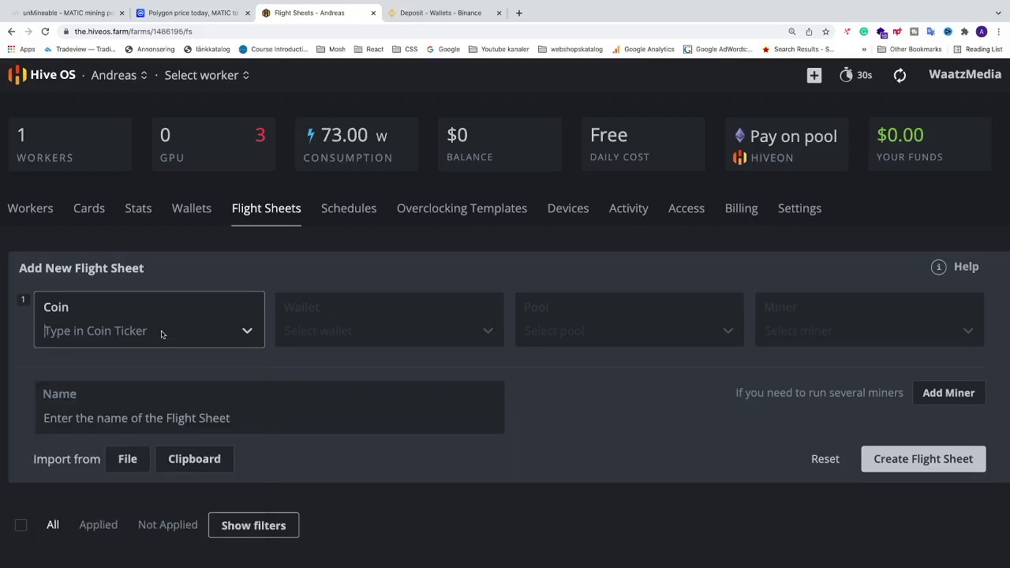
type("matic")
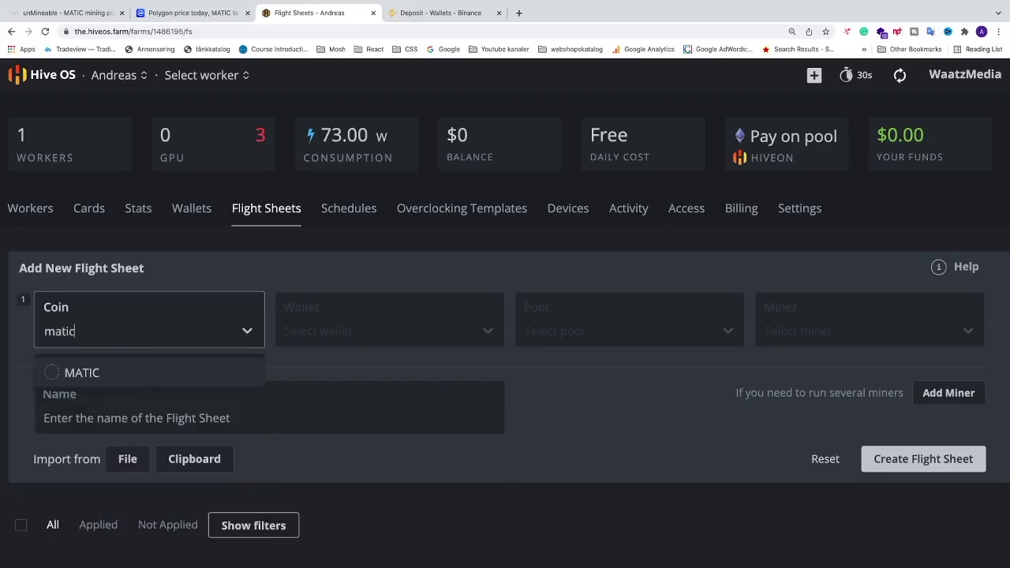
left_click(84, 373)
Assign polygon (MATIC) Wallet to the new flight sheet and set its pool to Configure in miner
left_click(356, 332)
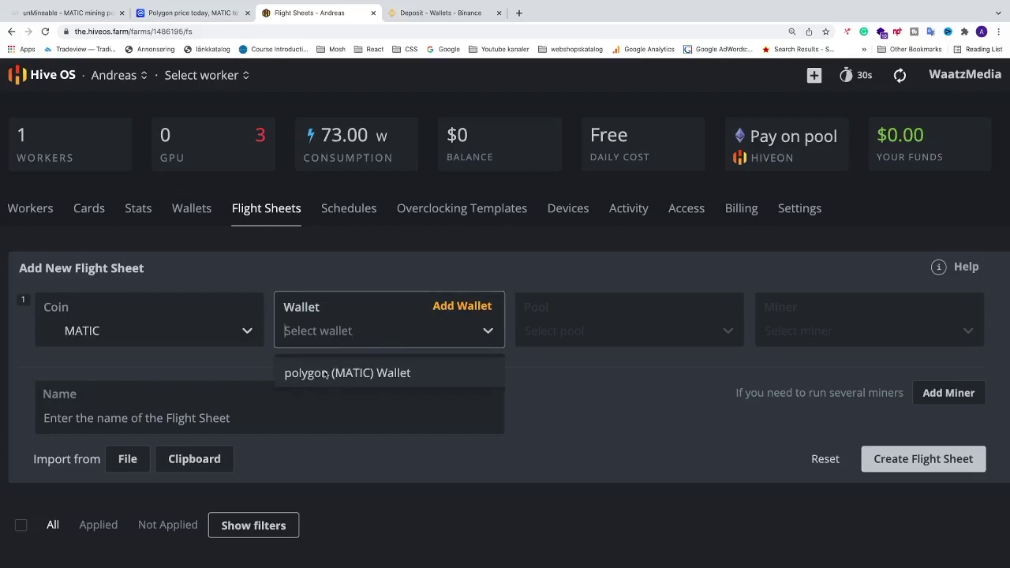
left_click(323, 374)
left_click(594, 332)
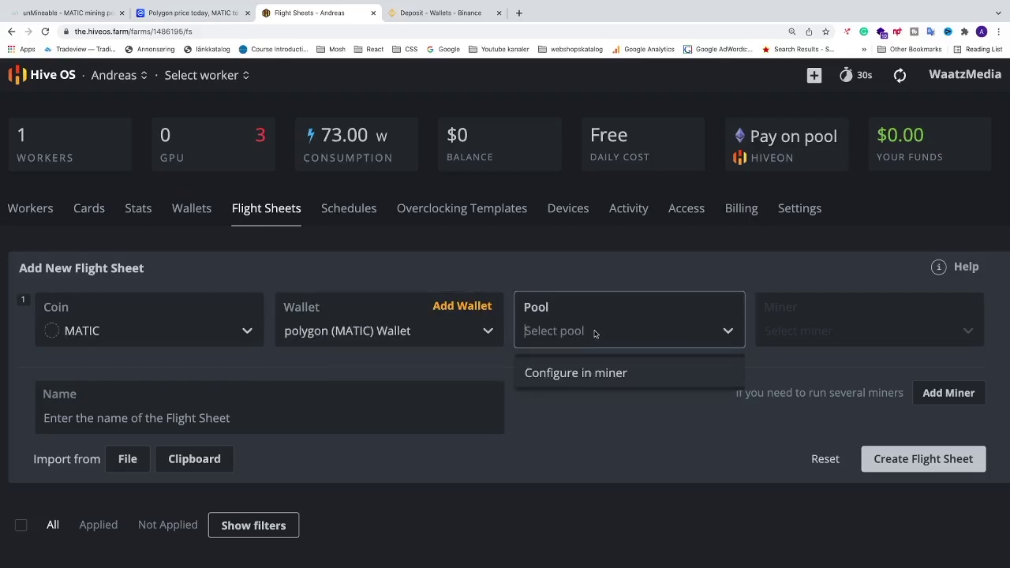
left_click(553, 373)
scroll(683, 361, "right", 4)
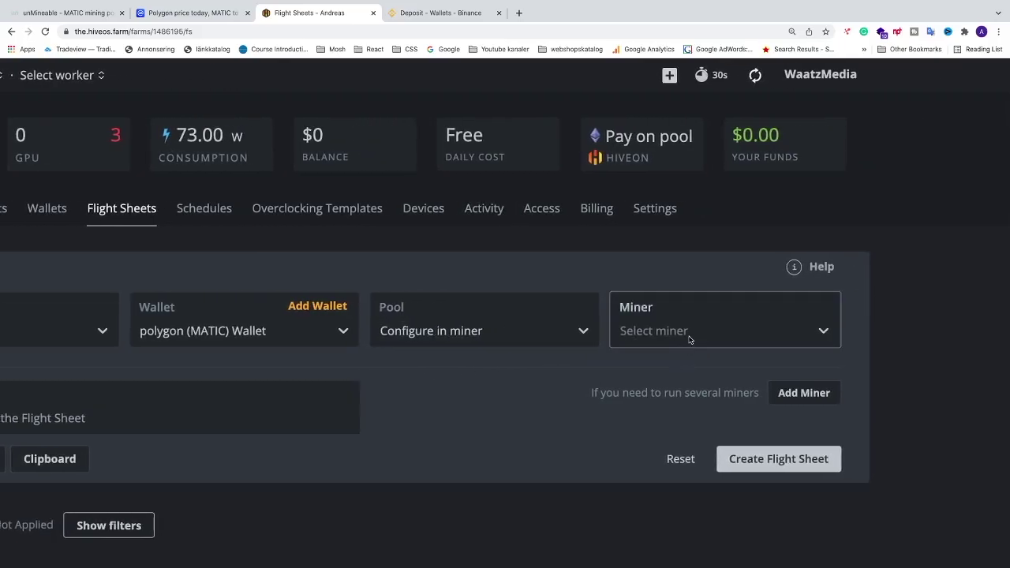
Switch to unMineable and open the MATIC start page to check the Ethash server details and miner setup guides
left_click(64, 13)
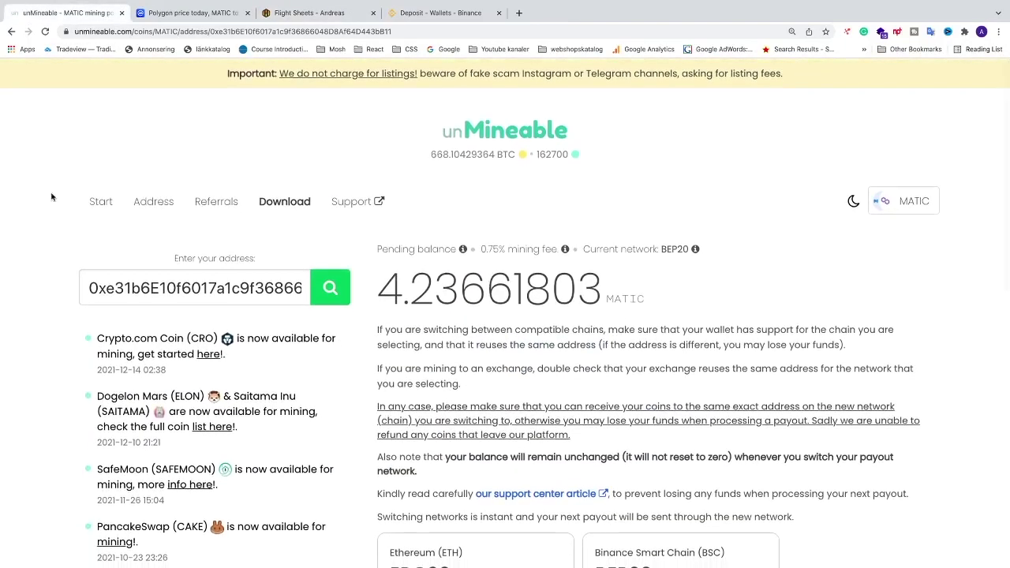
left_click(103, 201)
scroll(754, 412, "down", 1)
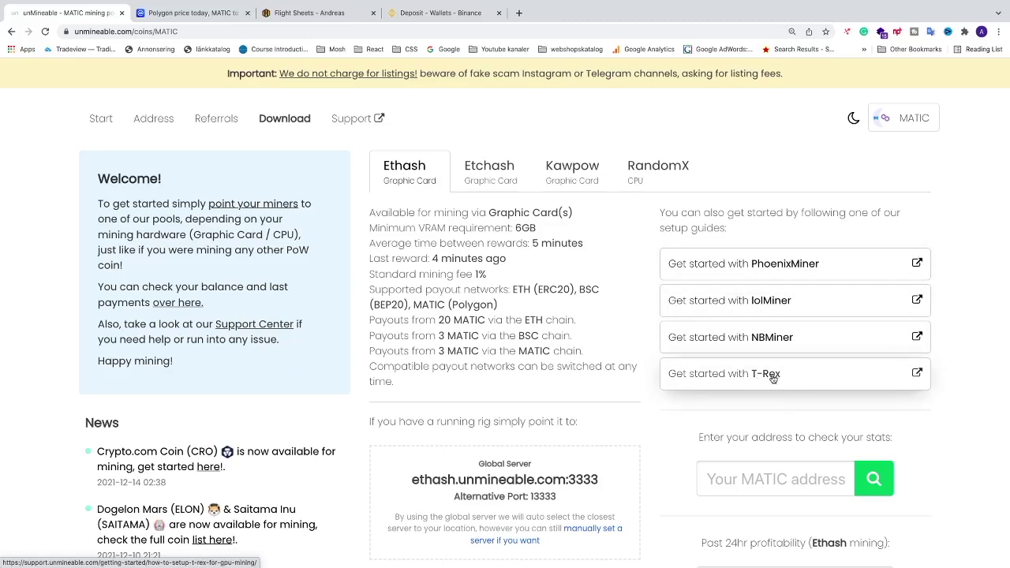
Switch to Hive OS and look through the flight sheet's miner options for PhoenixMiner, lolMiner, NBMiner and T-Rex
left_click(308, 14)
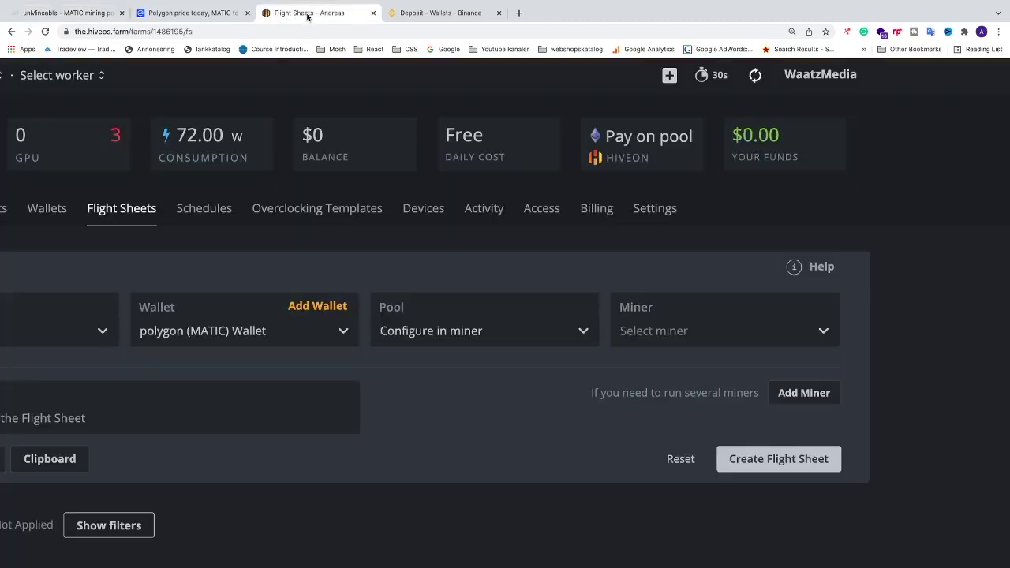
left_click(767, 336)
scroll(754, 386, "down", 2)
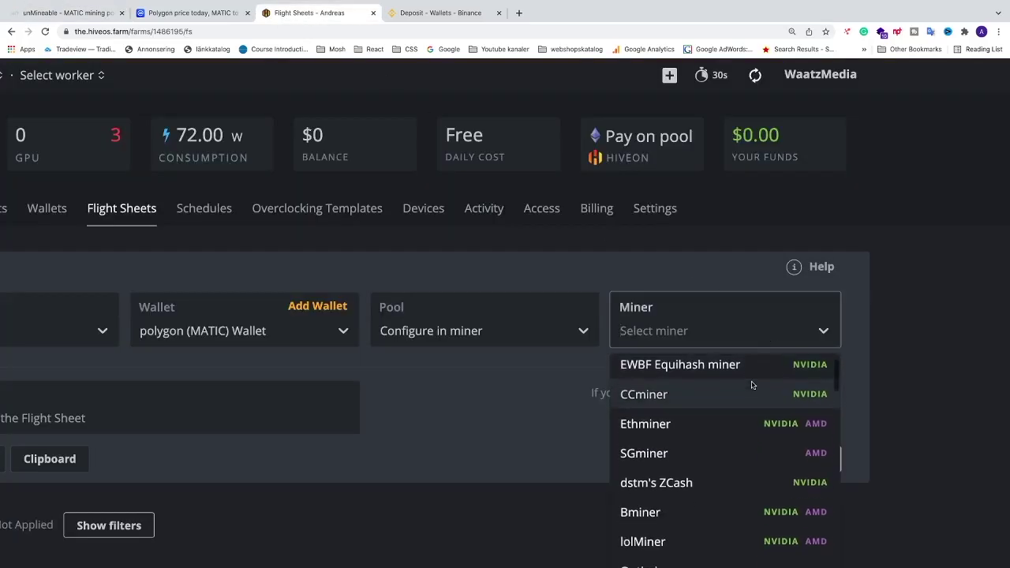
scroll(764, 427, "down", 1)
scroll(763, 428, "up", 1)
scroll(764, 429, "down", 4)
scroll(762, 428, "down", 5)
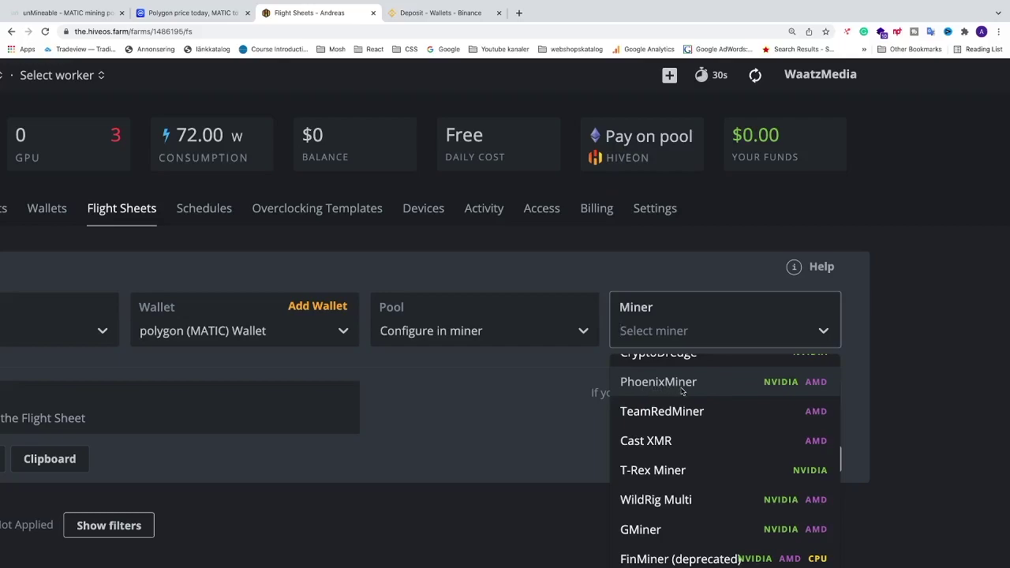
scroll(679, 501, "down", 3)
scroll(681, 503, "down", 10)
scroll(682, 504, "up", 1)
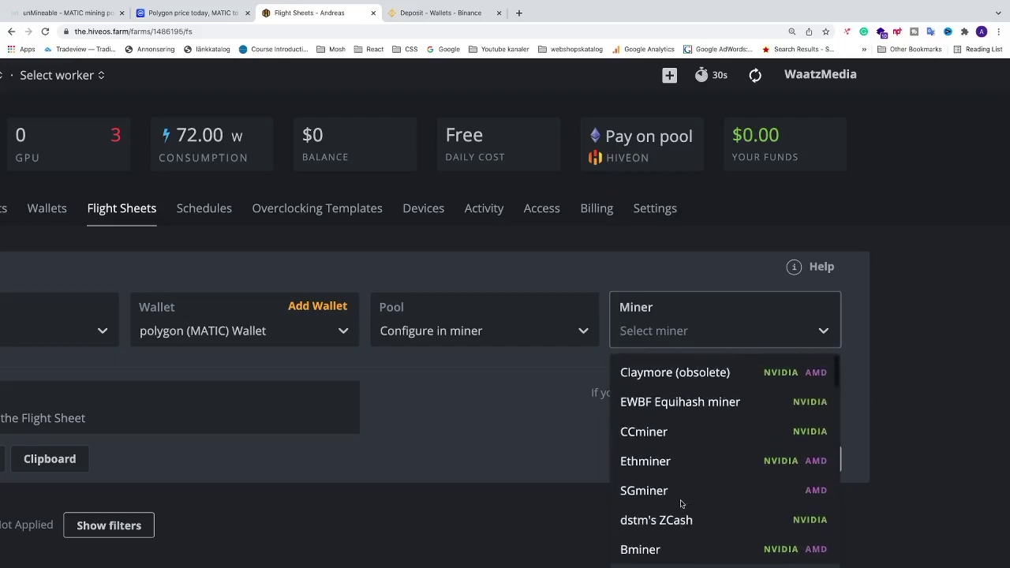
scroll(644, 486, "down", 3)
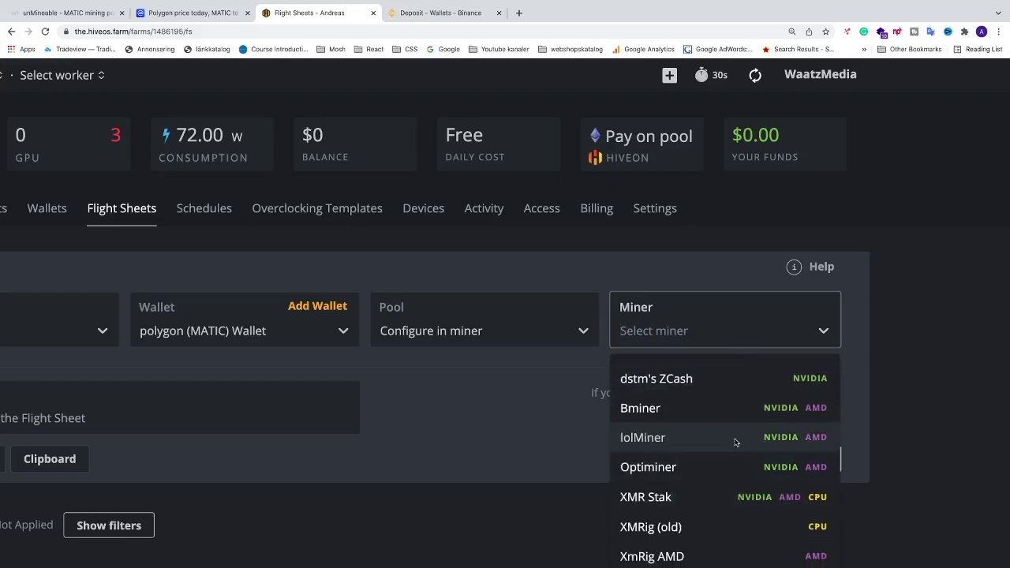
scroll(735, 442, "down", 2)
scroll(735, 442, "up", 4)
scroll(734, 443, "down", 3)
scroll(734, 442, "down", 8)
scroll(734, 444, "down", 3)
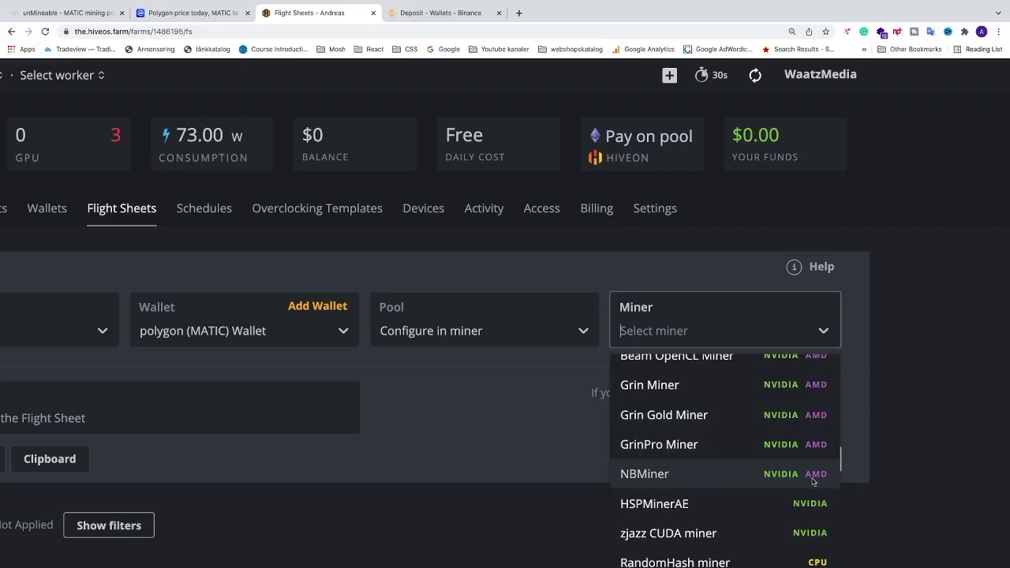
scroll(742, 479, "down", 5)
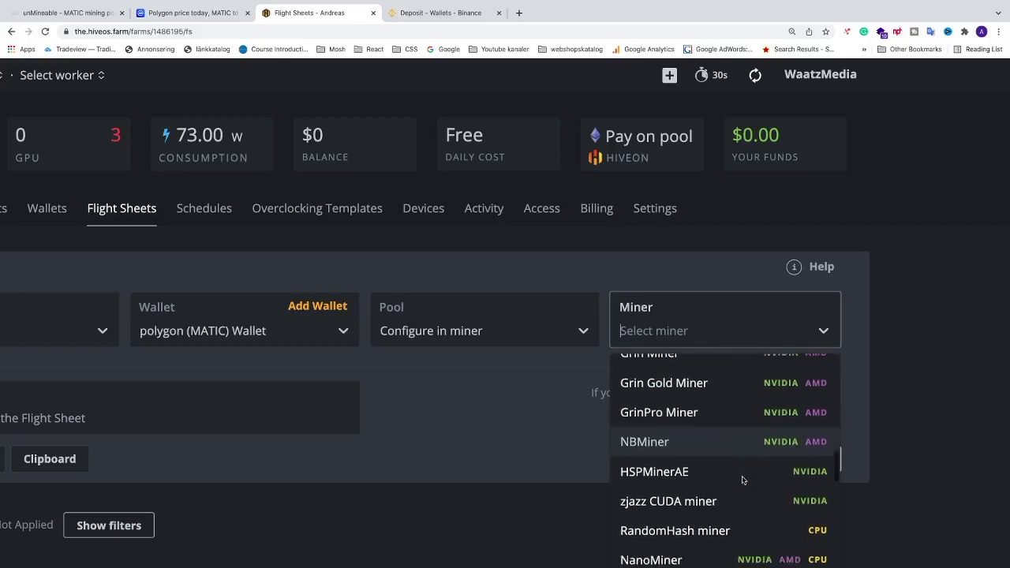
scroll(742, 479, "down", 5)
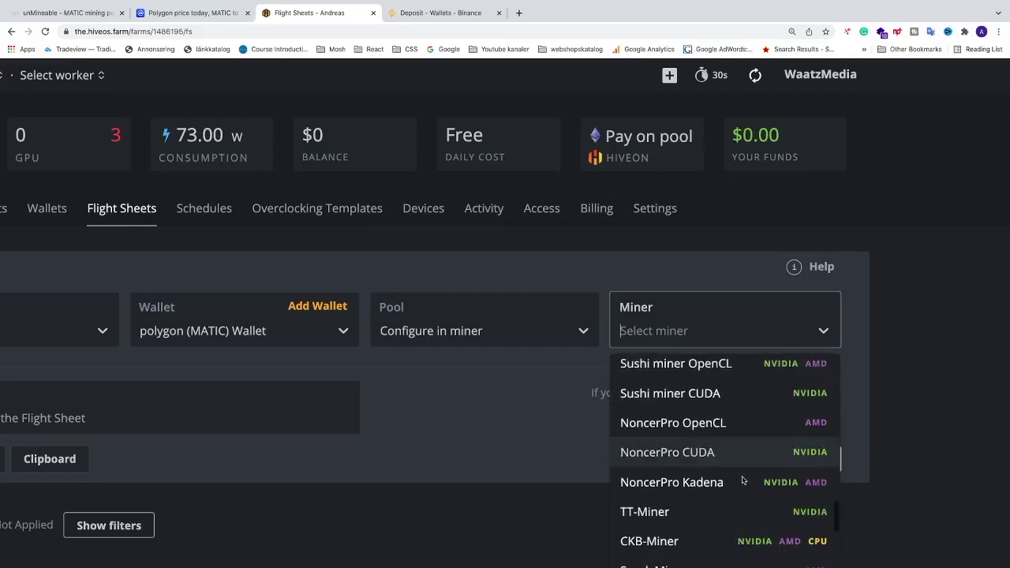
scroll(734, 475, "up", 3)
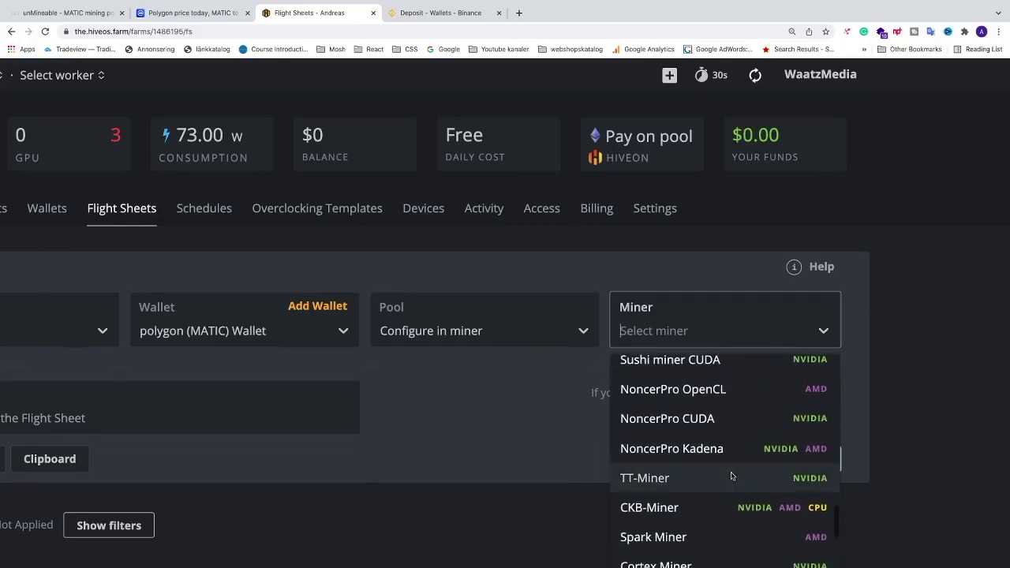
Set the flight sheet's miner to T-Rex Miner and open its configuration
type("t")
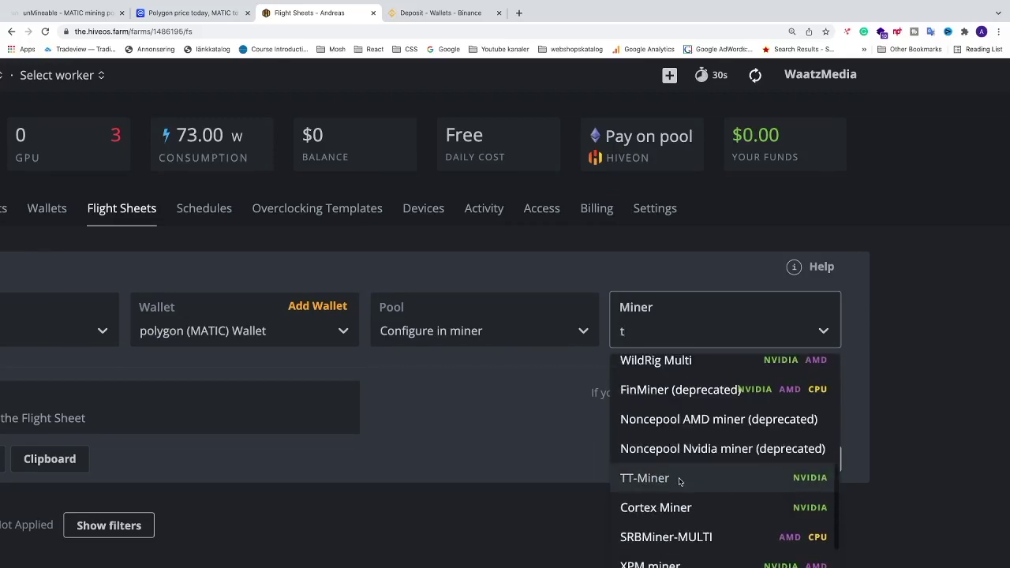
type("-")
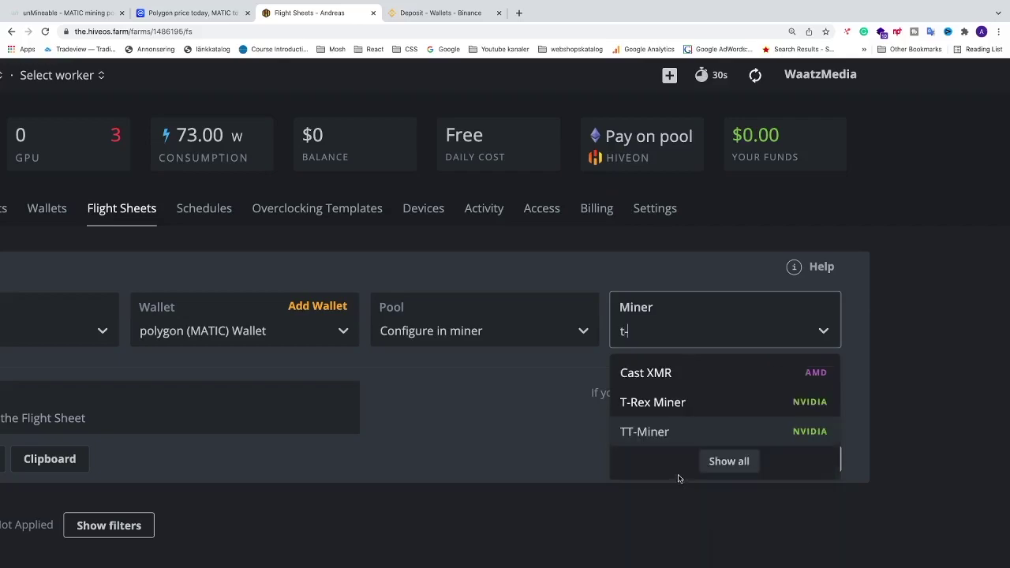
left_click(650, 404)
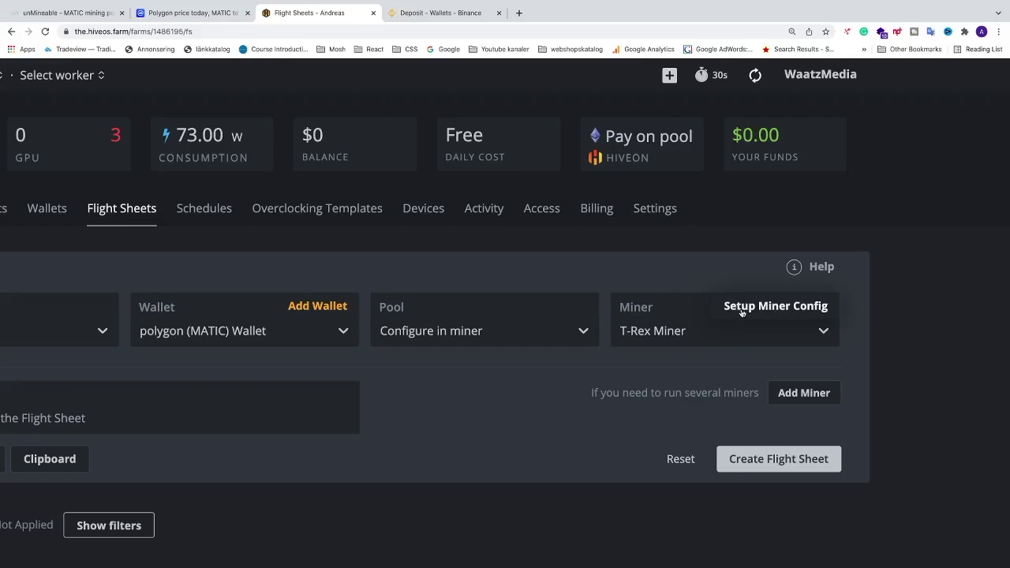
left_click(779, 307)
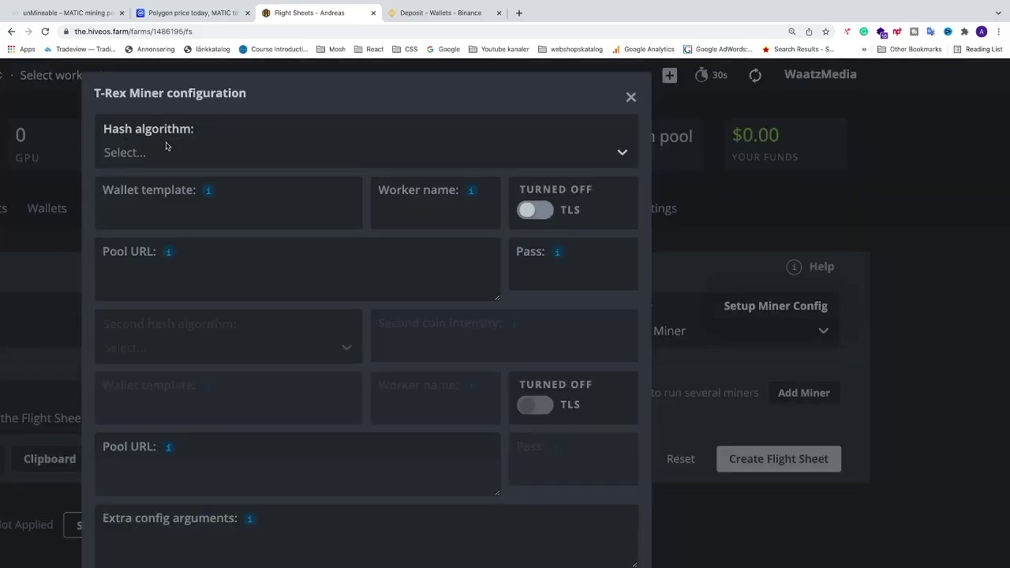
Switch to unMineable and compare the VRAM requirements of the Etchash and Ethash algorithms for MATIC
left_click(57, 15)
scroll(428, 182, "up", 1)
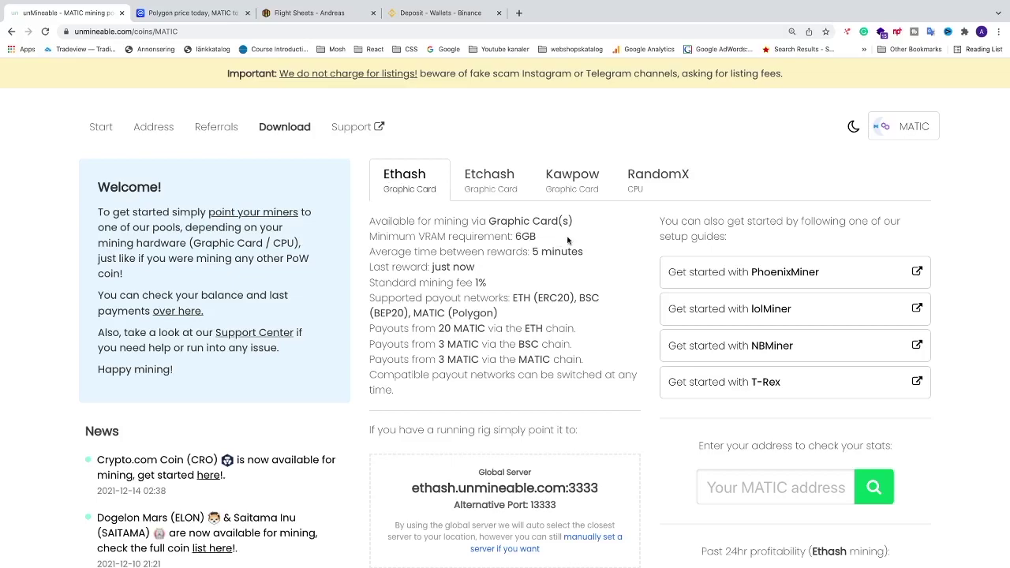
left_click(476, 182)
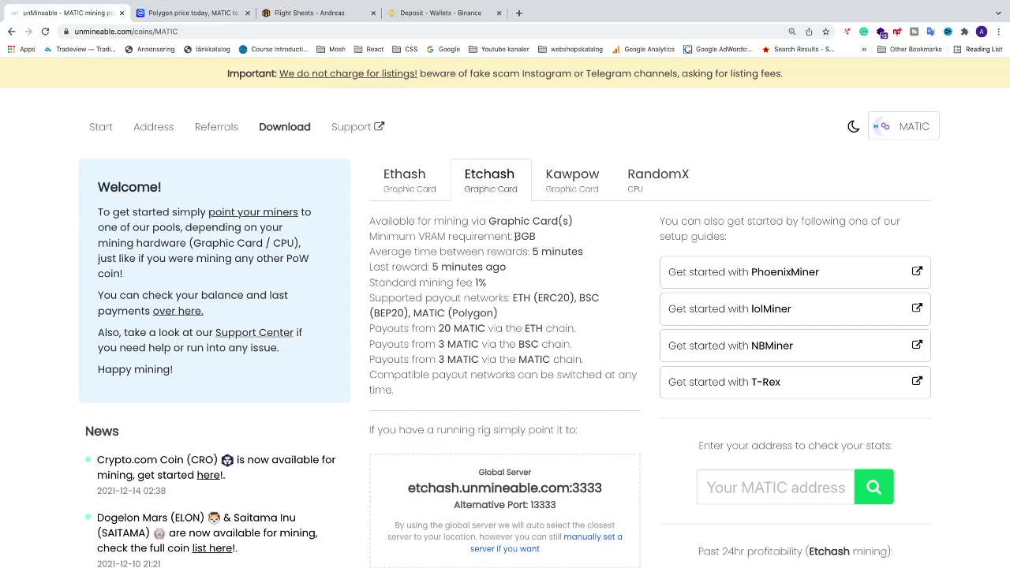
left_click(399, 186)
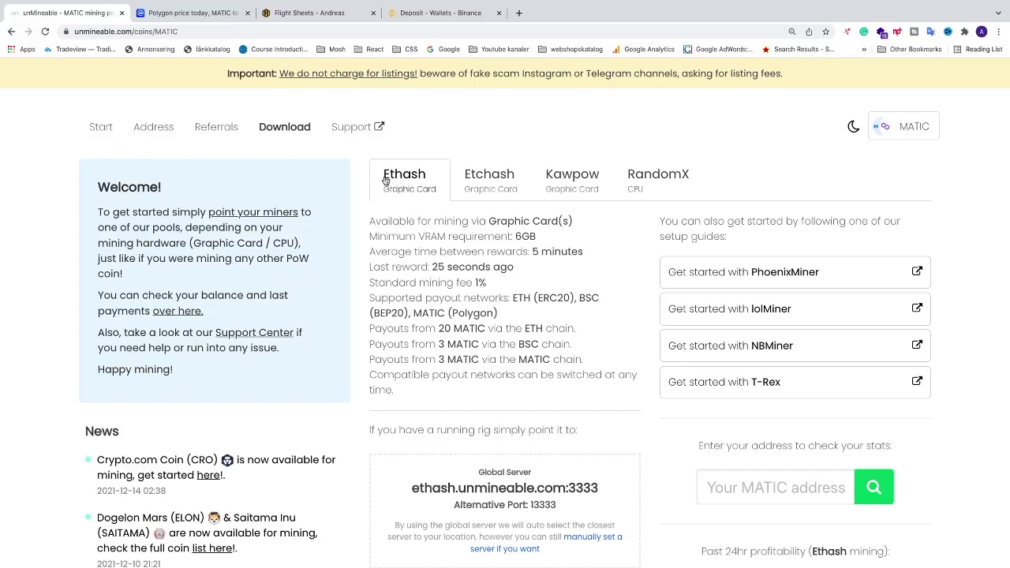
scroll(452, 263, "up", 3)
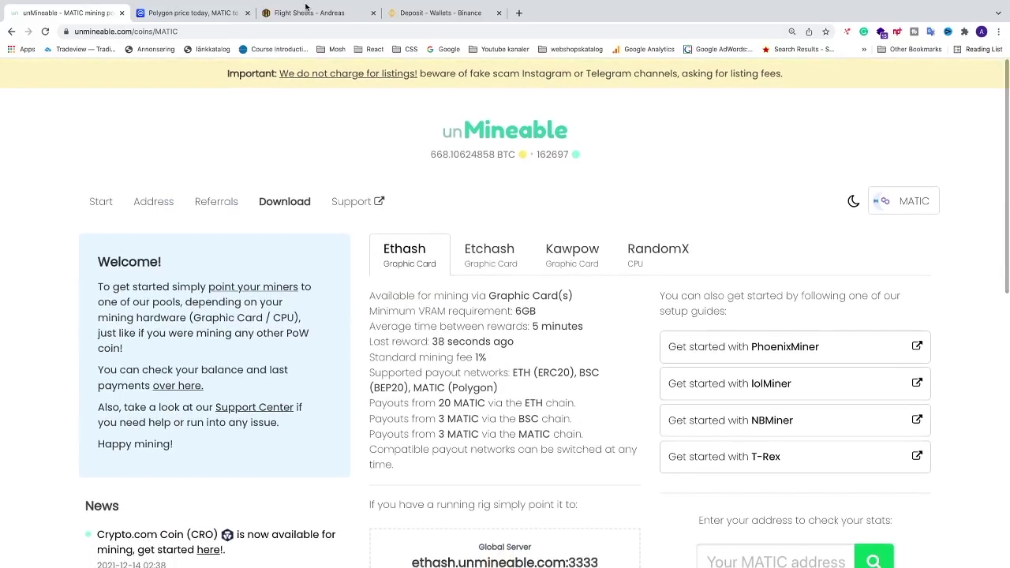
Switch back to Hive OS and set the T-Rex Miner hash algorithm to ethash
left_click(306, 13)
left_click(159, 158)
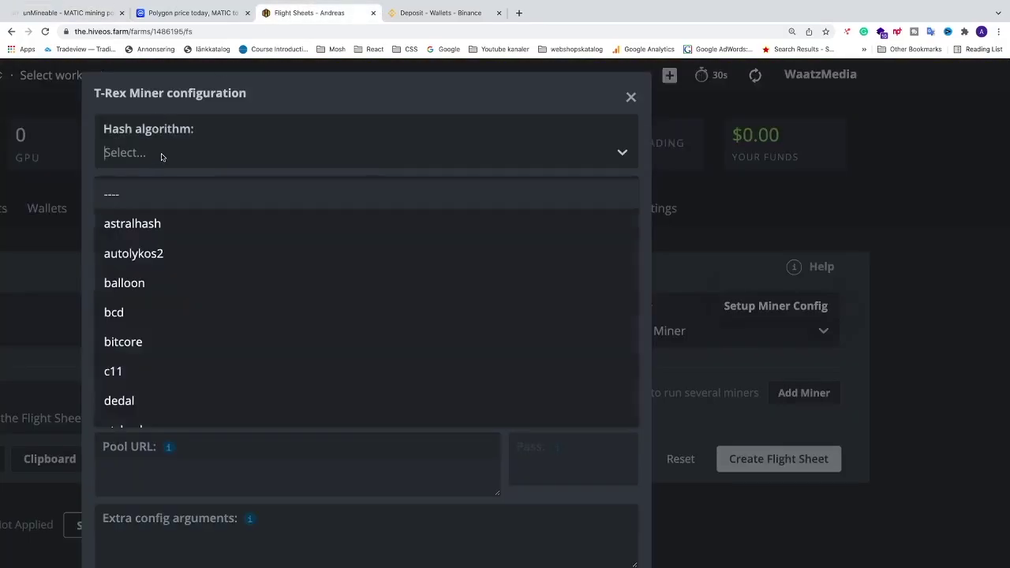
scroll(195, 281, "down", 4)
scroll(195, 279, "up", 2)
left_click(179, 278)
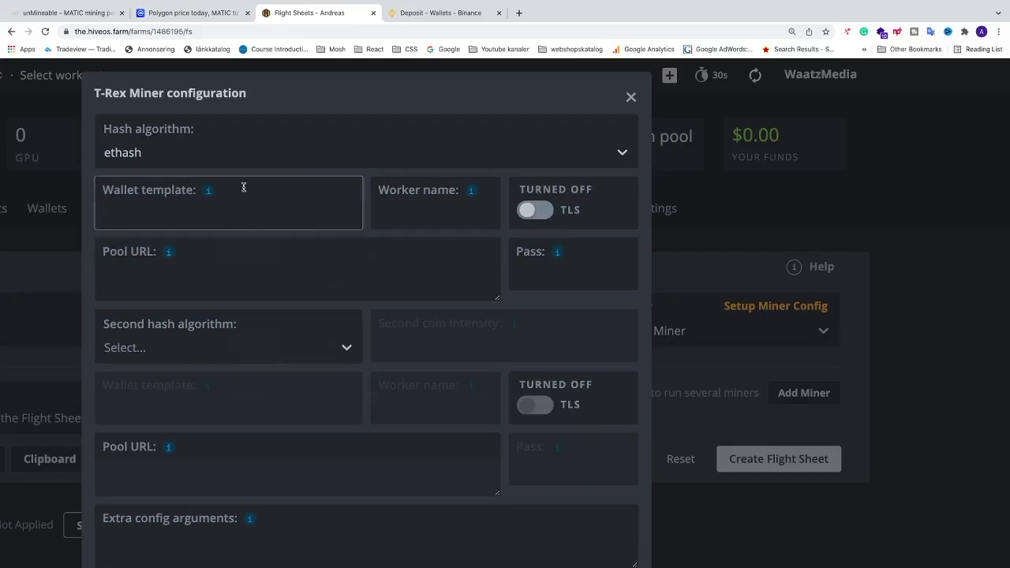
Switch to unMineable and check the required format for coin, address, worker name and referral code
left_click(69, 13)
scroll(468, 360, "down", 6)
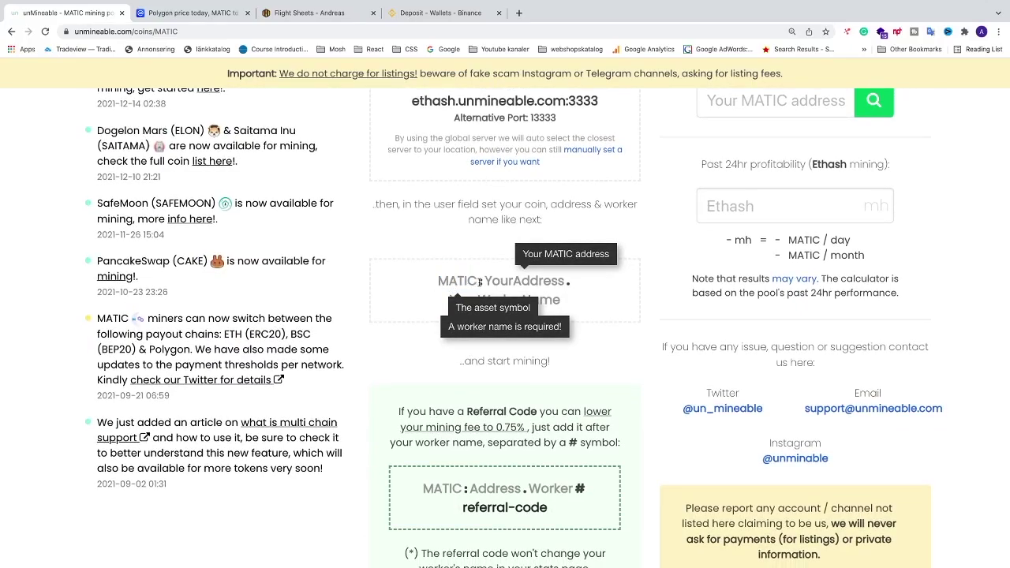
scroll(577, 300, "up", 1)
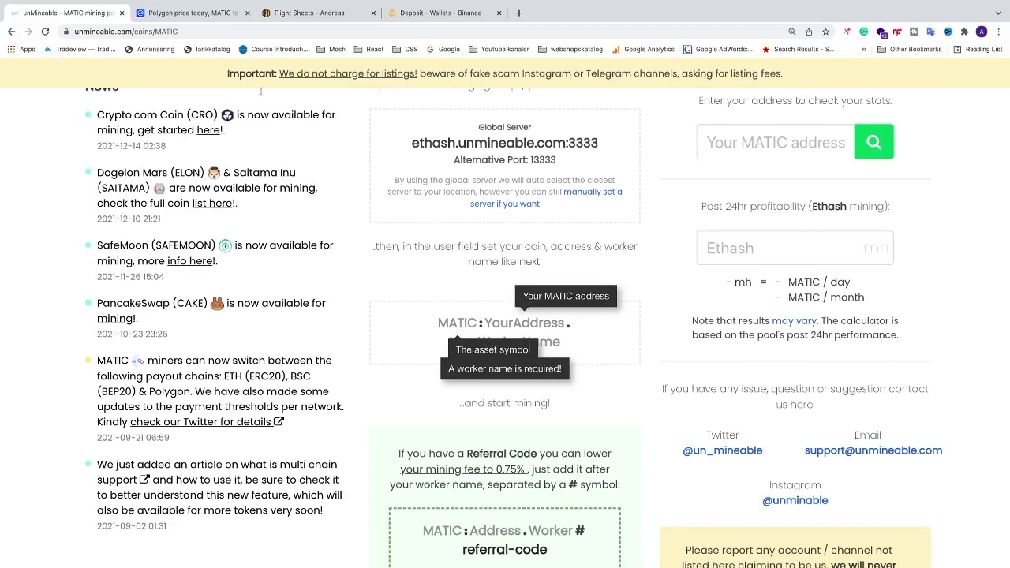
Switch to Hive OS and fill T-Rex Miner's wallet template with MATIC:%WAL%.%WORKER_NAME%#
left_click(300, 15)
left_click(181, 207)
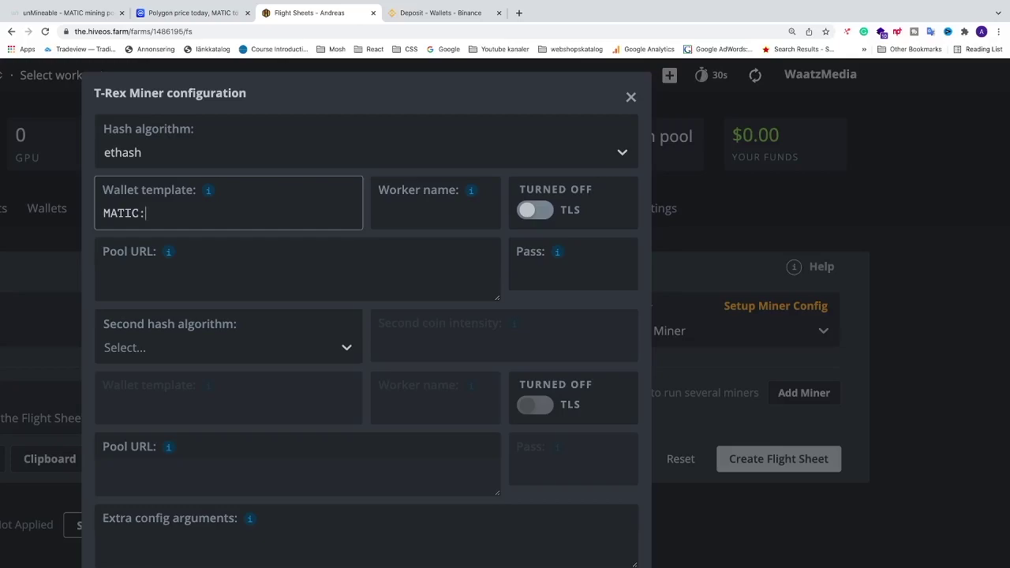
mouse_move(209, 198)
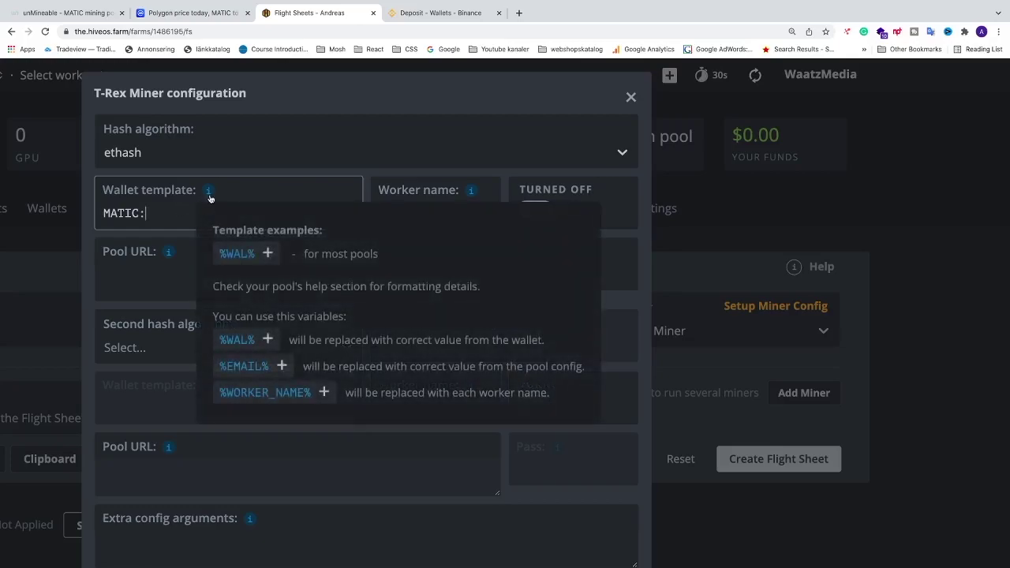
left_click(229, 256)
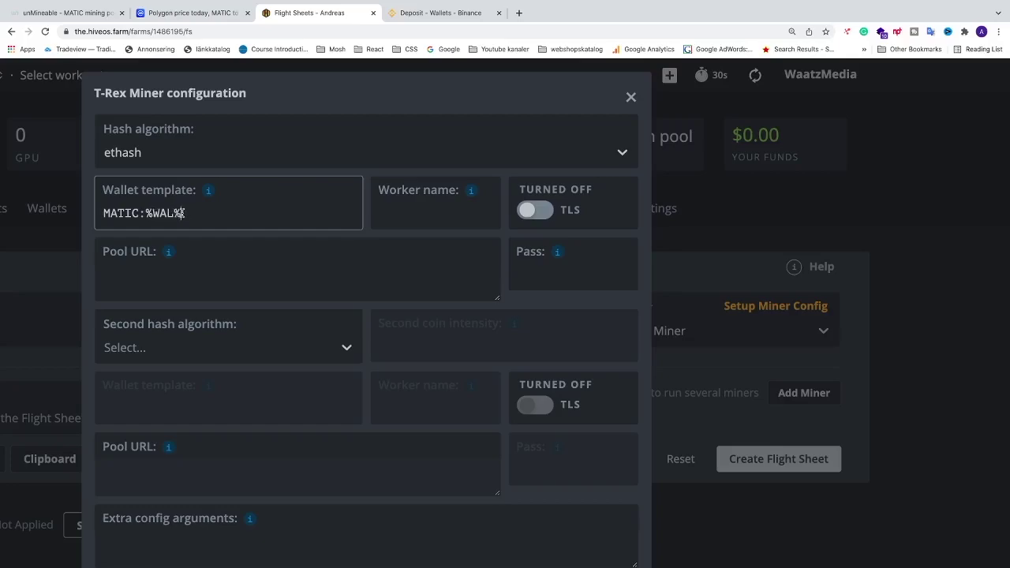
type(".")
mouse_move(209, 191)
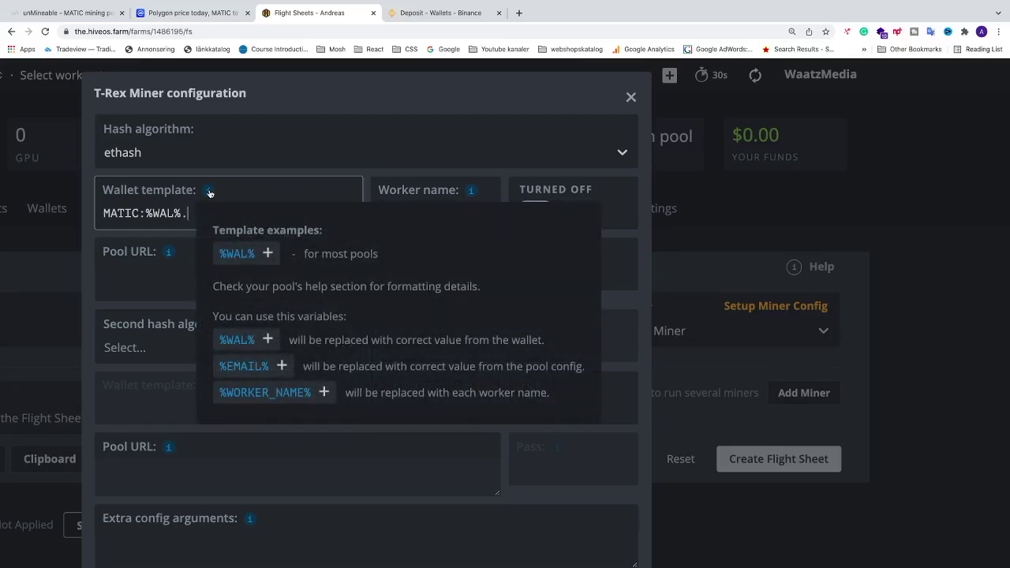
left_click(256, 399)
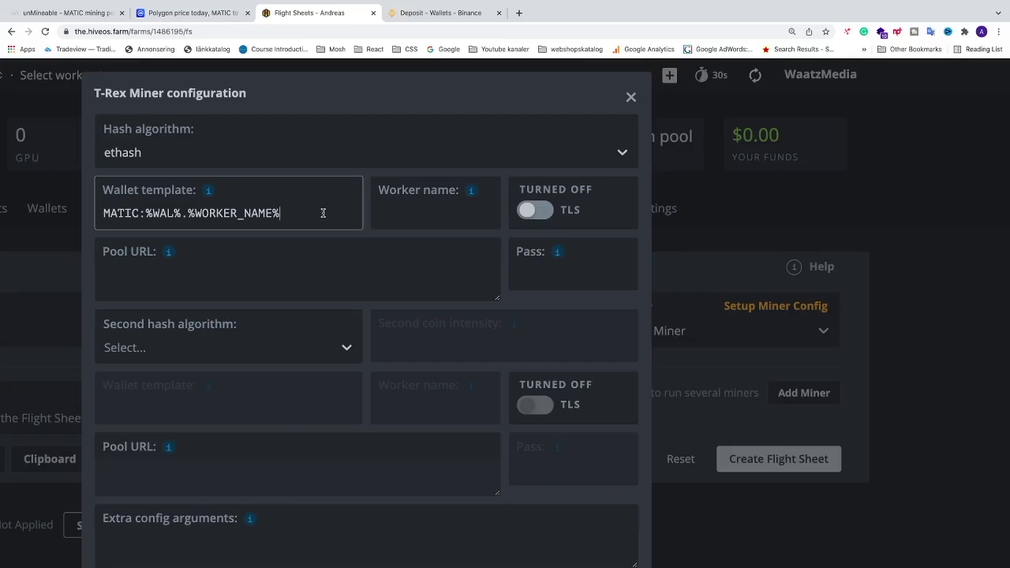
type("#")
Copy the referral code from the unMineable MATIC address page and append it after the # in Hive OS's wallet template
left_click(62, 14)
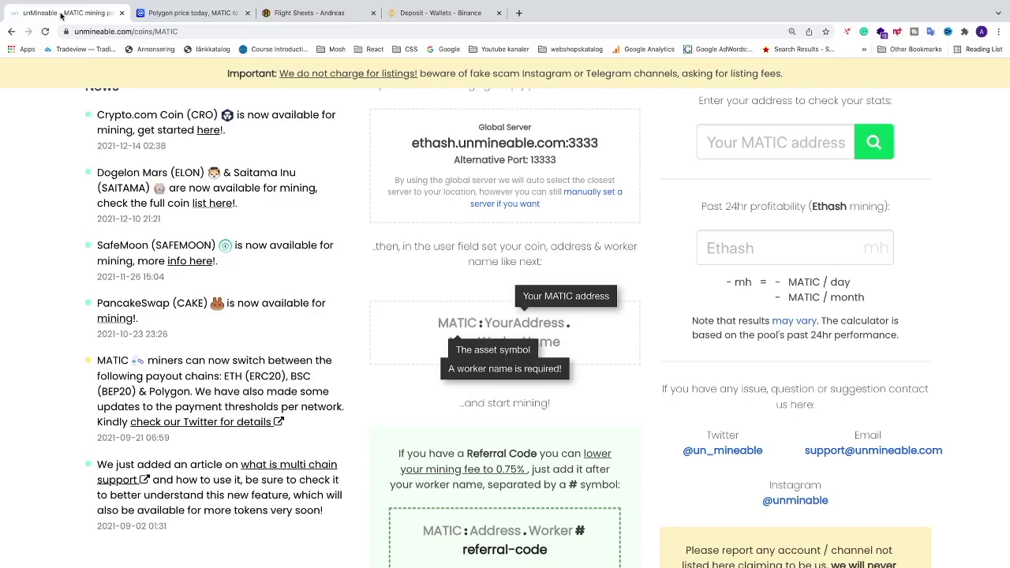
scroll(150, 207, "up", 5)
left_click(150, 206)
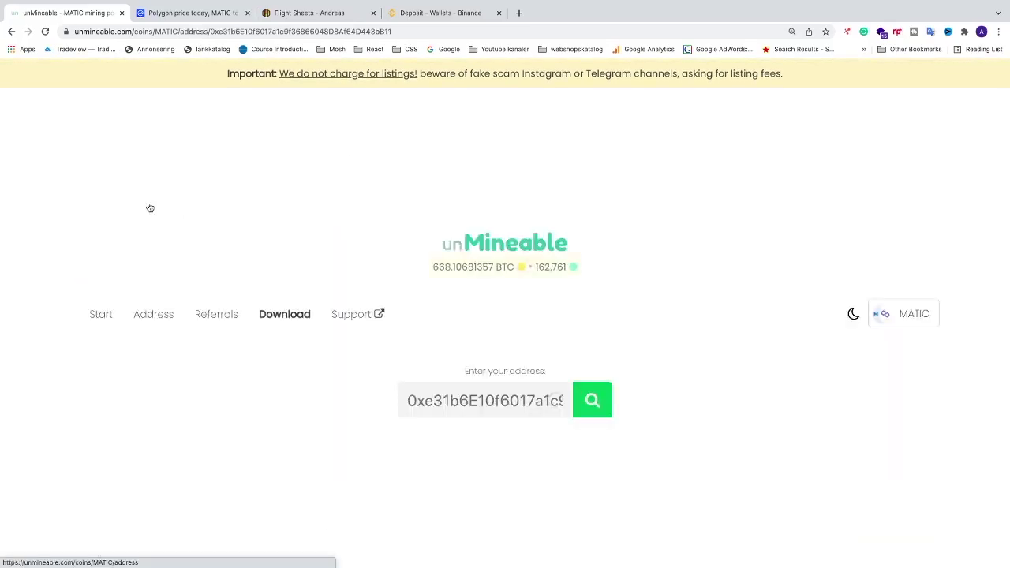
left_click(519, 407)
scroll(489, 442, "down", 2)
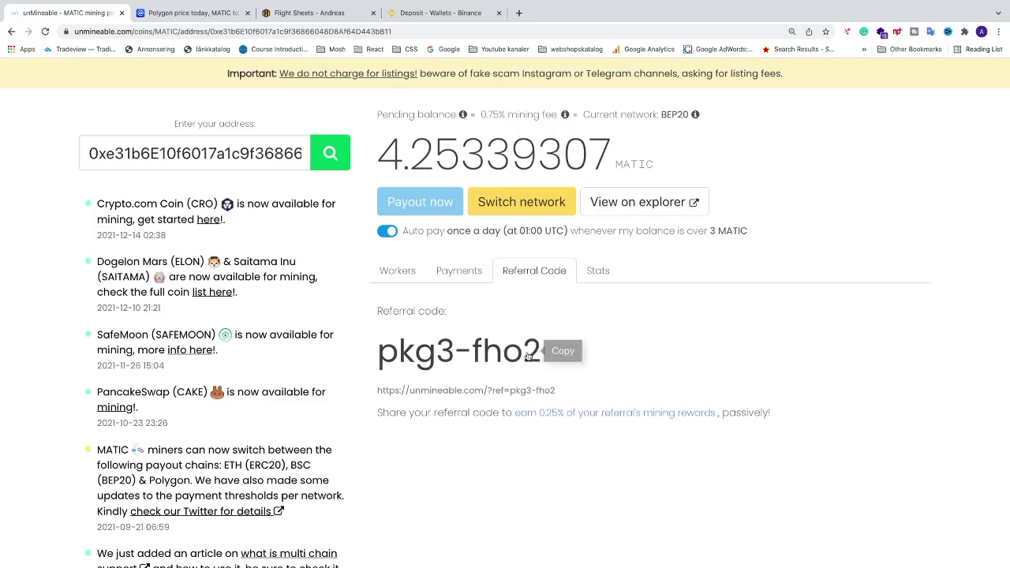
left_click_drag(536, 355, 379, 362)
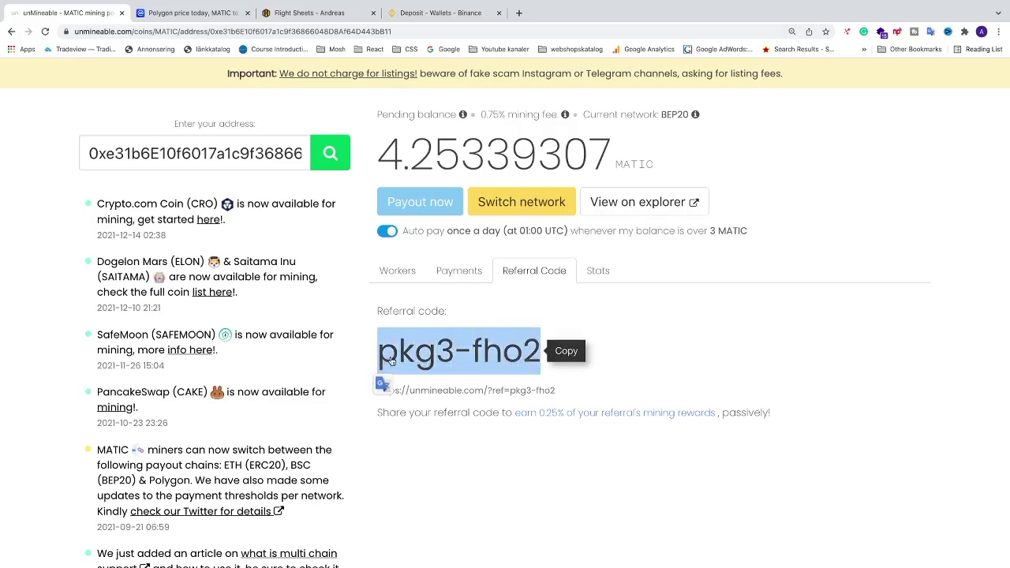
right_click(396, 358)
left_click(416, 375)
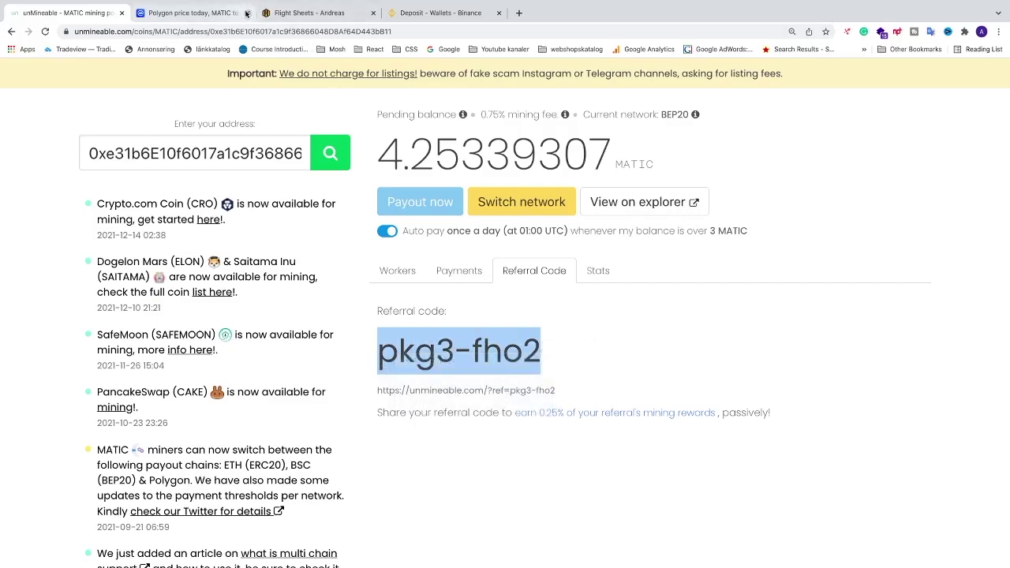
left_click(291, 13)
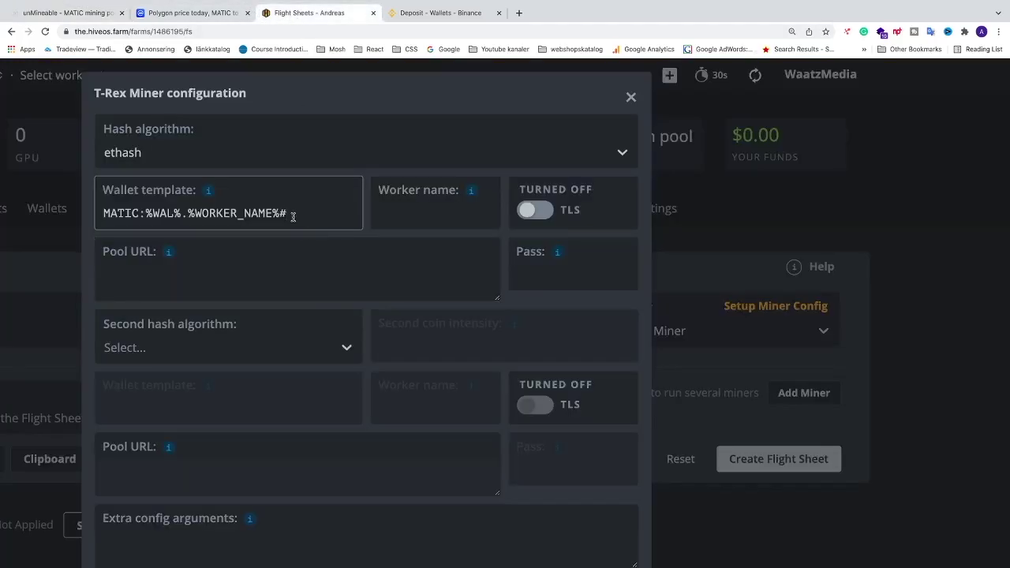
key("ctrl+v")
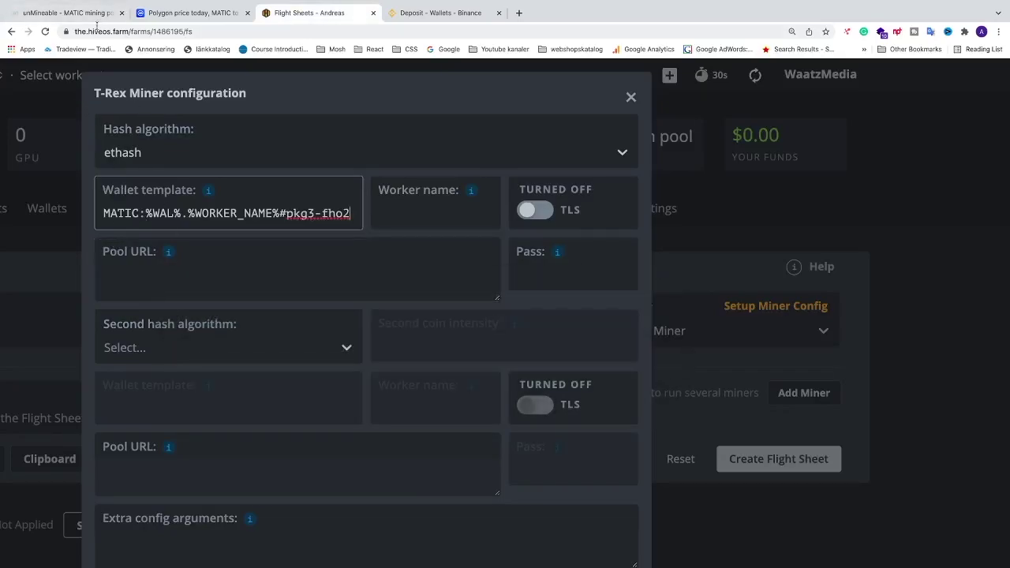
Copy the global server address ethash.unmineable.com:3333 from unMineable's MATIC page and paste it as T-Rex Miner's first pool URL in Hive OS
left_click(72, 11)
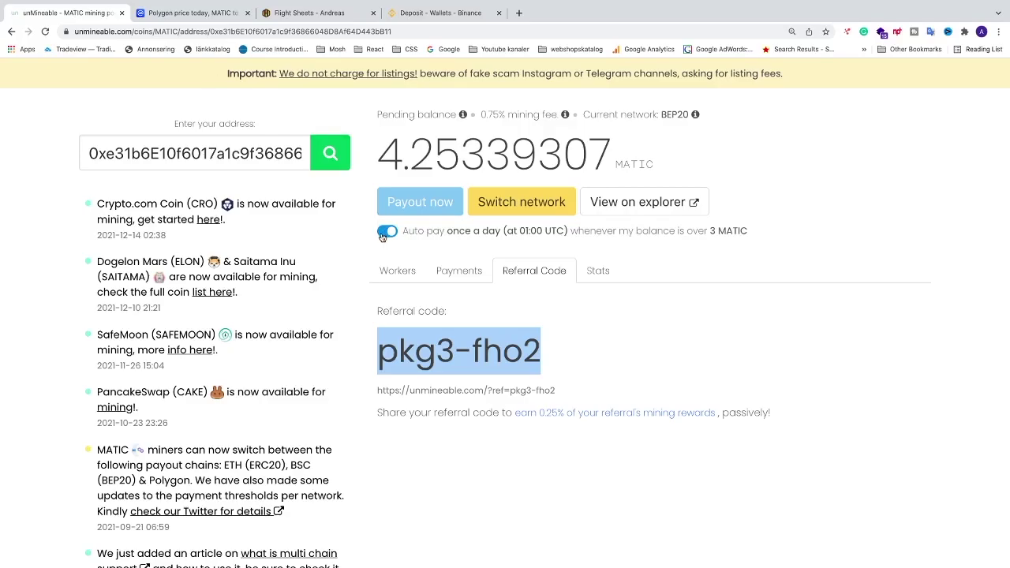
scroll(147, 211, "up", 2)
left_click(101, 202)
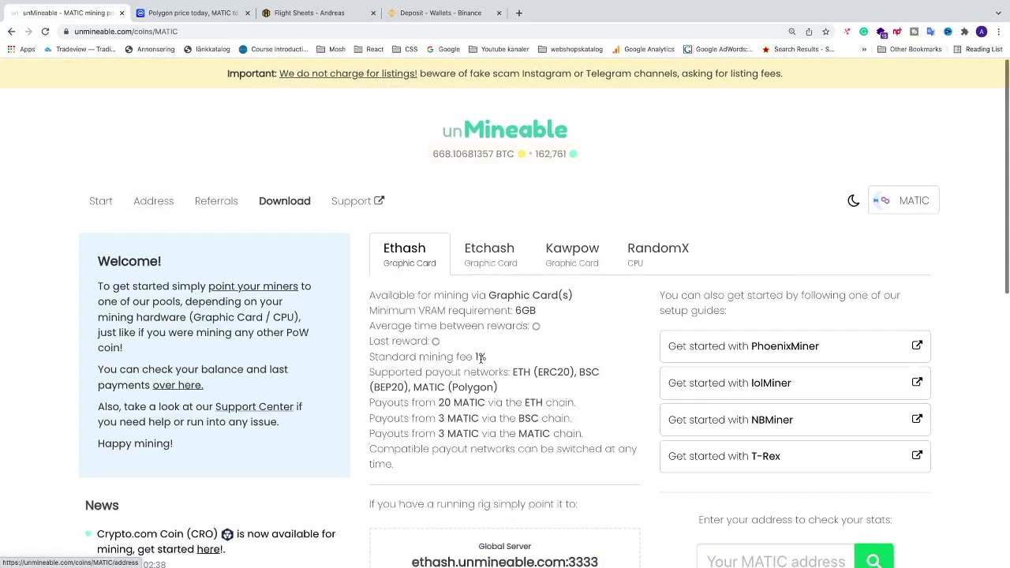
scroll(140, 84, "down", 3)
scroll(140, 85, "up", 2)
scroll(411, 249, "down", 5)
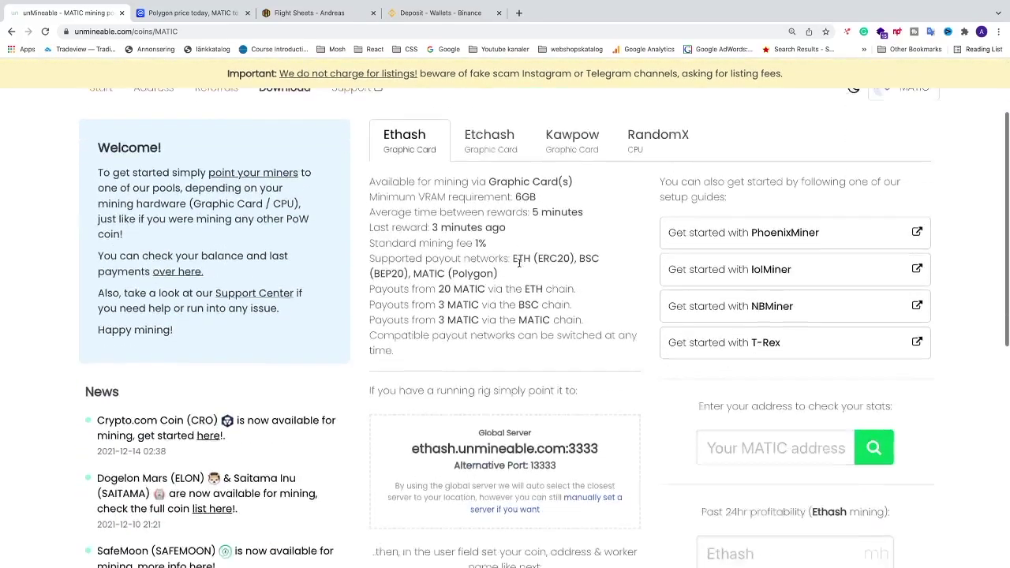
left_click_drag(411, 251, 600, 249)
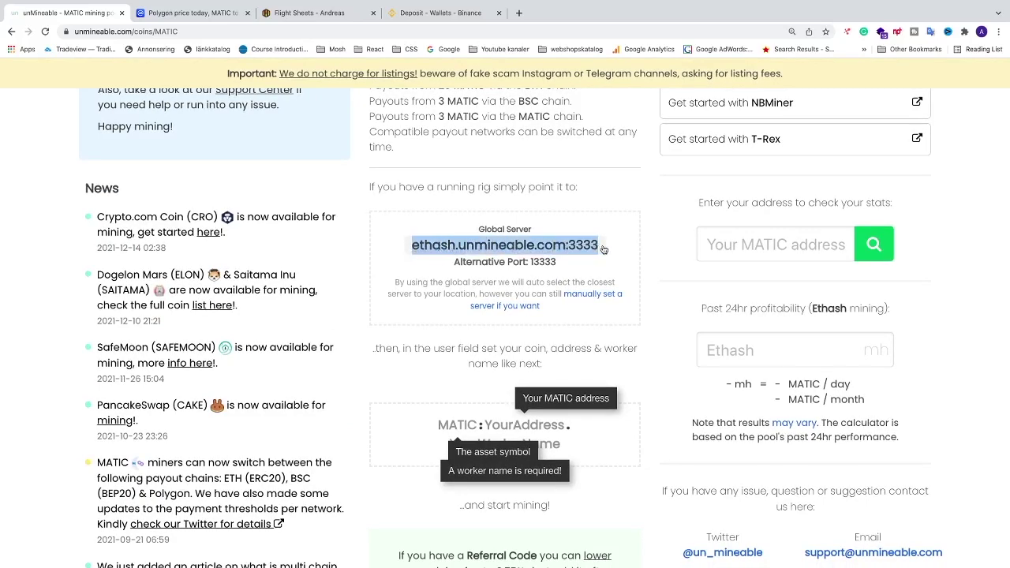
left_click(297, 14)
left_click(230, 288)
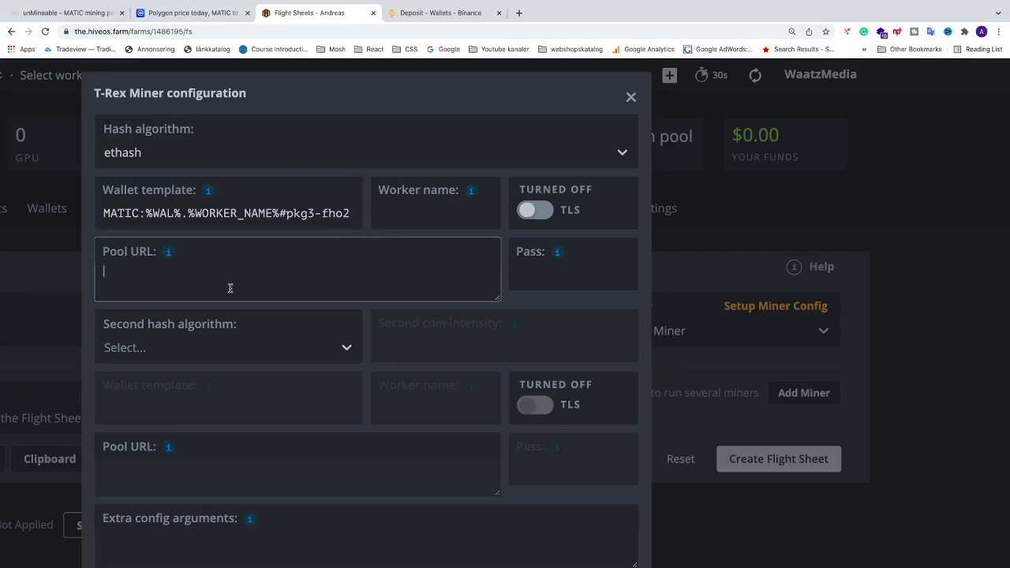
key("ctrl+v")
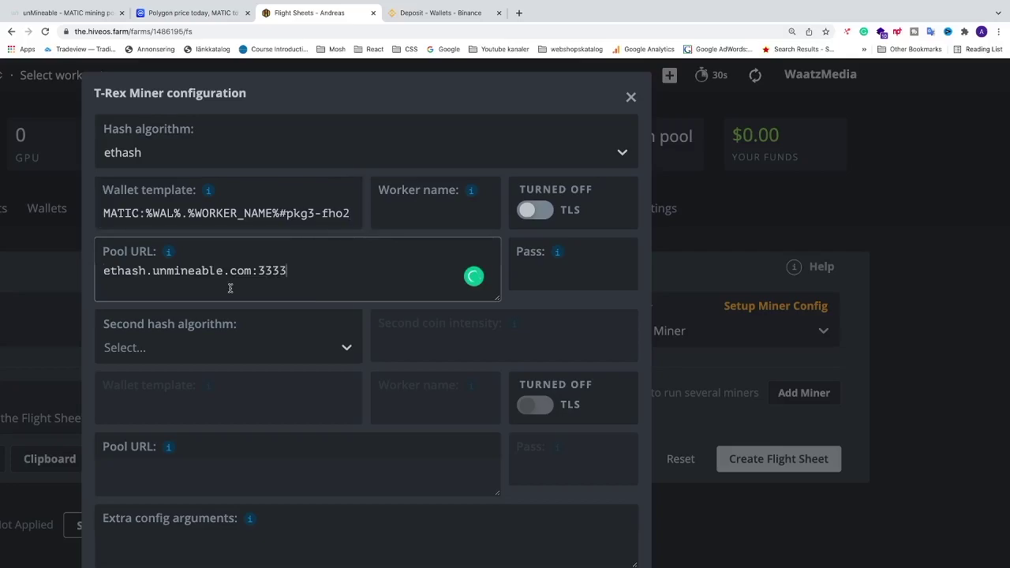
Enter the pool password in T-Rex Miner's Pass field and apply the miner configuration changes
left_click(527, 274)
type("x")
scroll(443, 323, "down", 2)
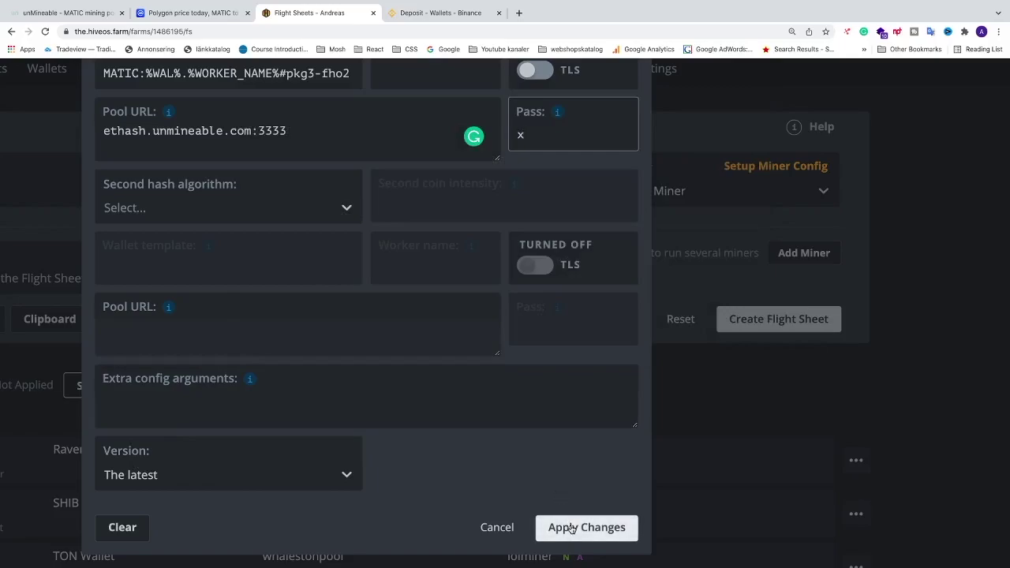
key("ctrl+minus")
key("ctrl+minus")
scroll(647, 535, "up", 5)
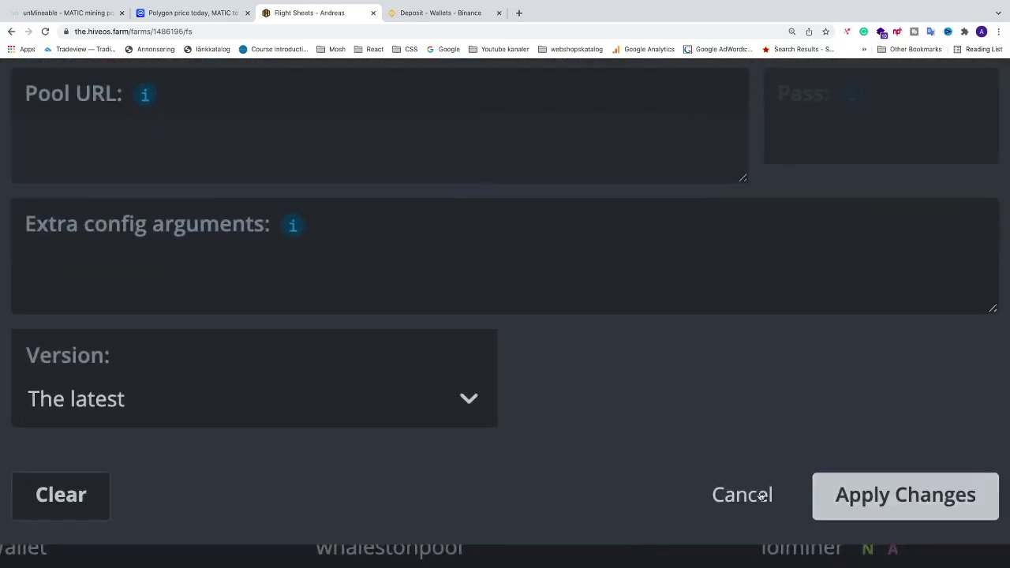
scroll(726, 510, "right", 2)
left_click(812, 508)
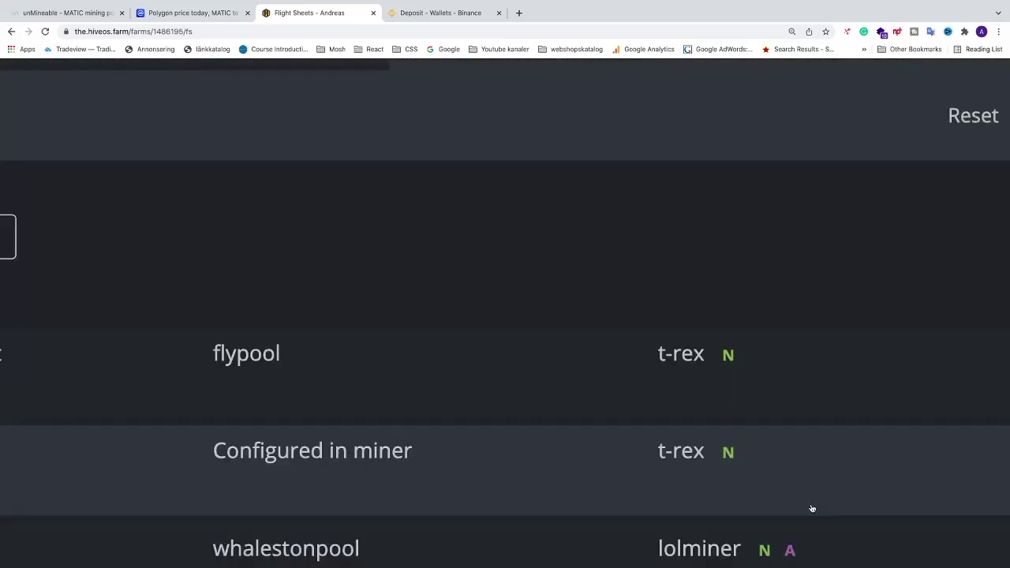
Name the new flight sheet MATIC FLICGHT SHEET TREX and create it
scroll(812, 510, "down", 5)
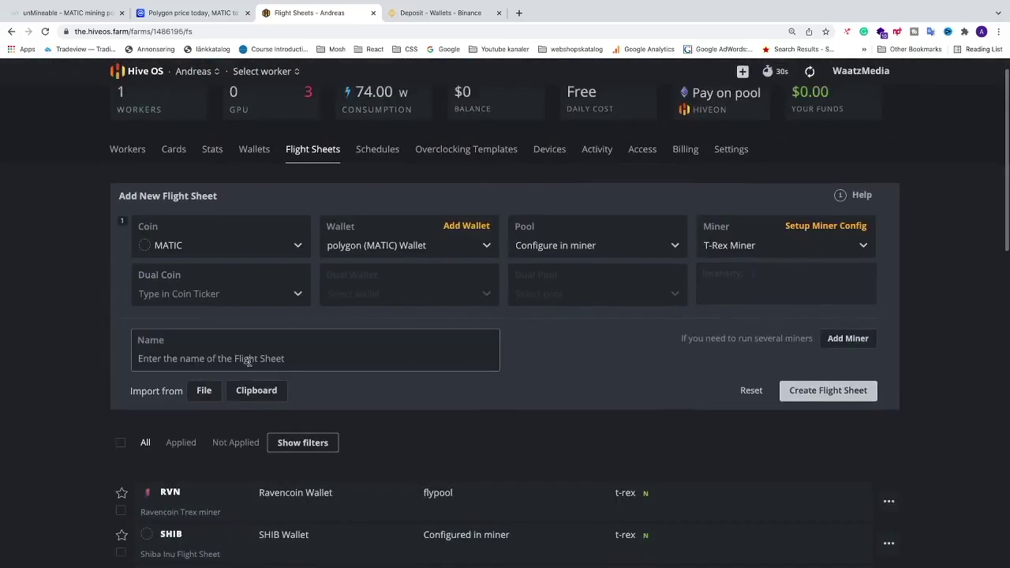
left_click(173, 358)
type("MAT")
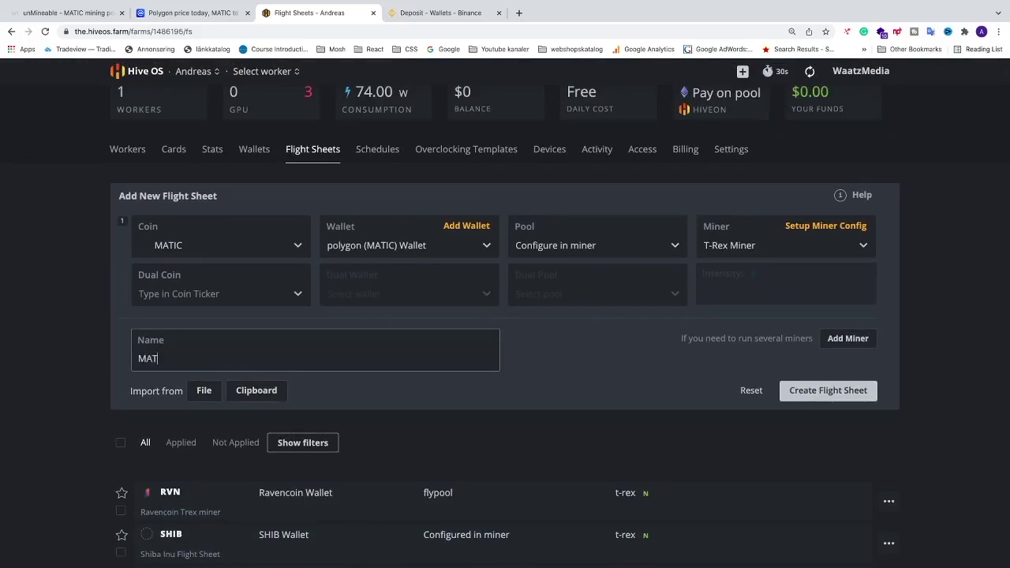
type("IC FLICGHT SHEET TREX")
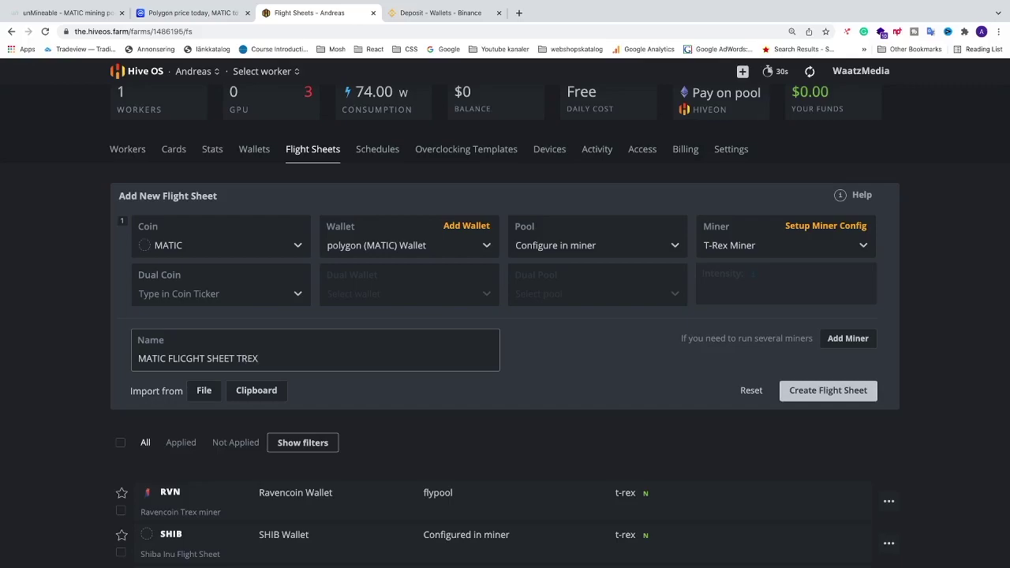
left_click(830, 395)
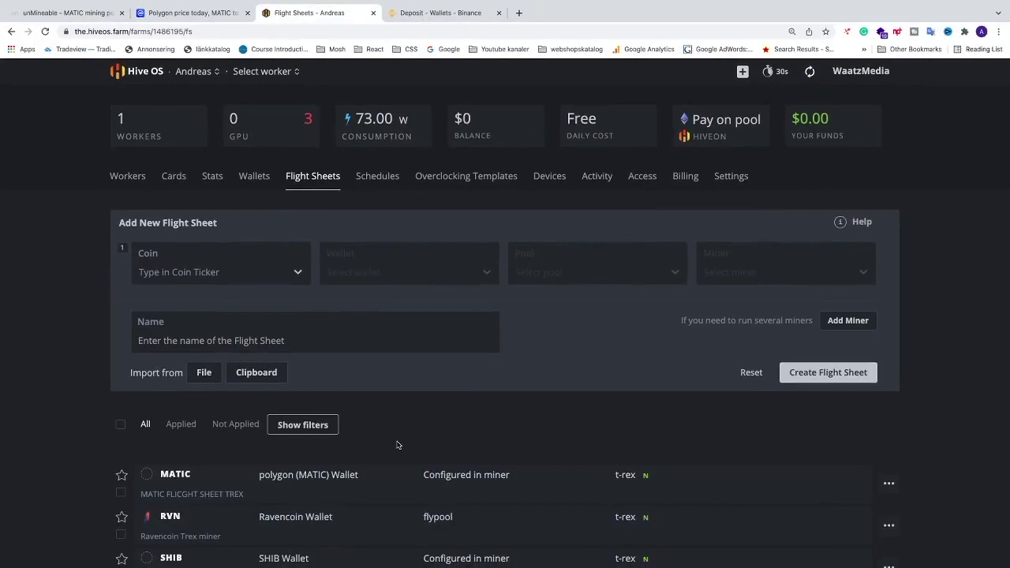